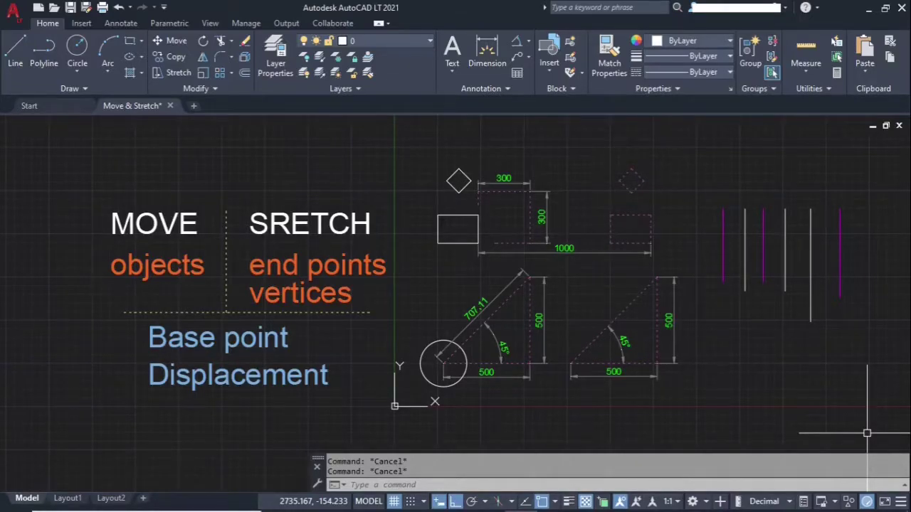
Move the circle from the left triangle's lower-left corner to its upper corner, with Ortho mode turned off
{"action": "middle_click_drag", "start_coordinate": [867, 433], "coordinate": [838, 419]}
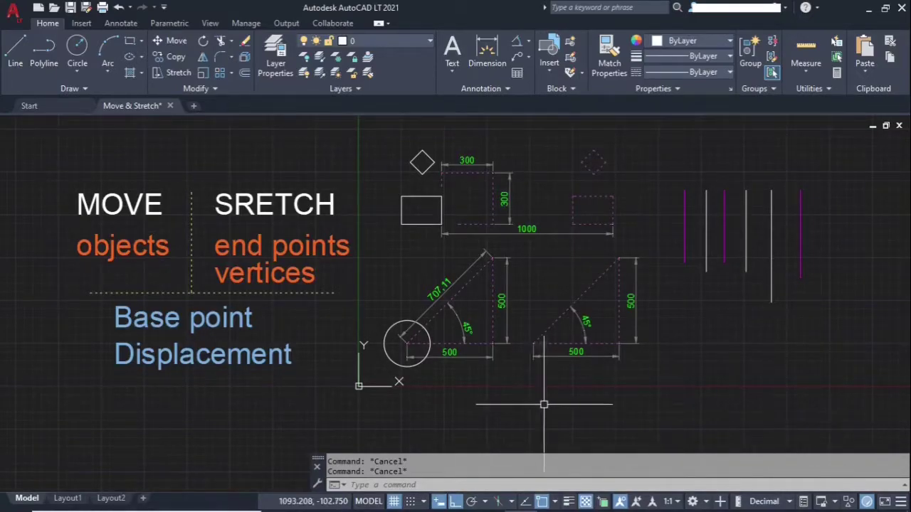
{"action": "key", "text": "m"}
{"action": "key", "text": "Return"}
{"action": "scroll", "coordinate": [409, 349], "scroll_direction": "up", "scroll_amount": 2}
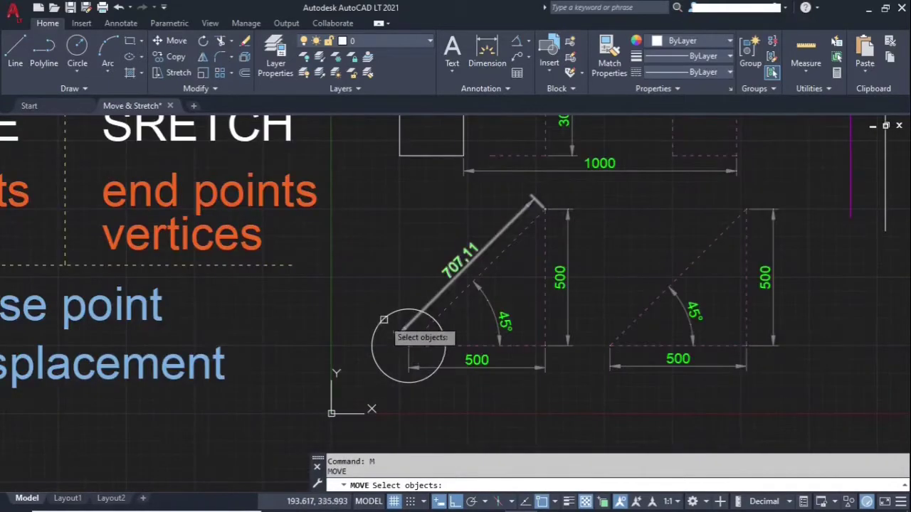
{"action": "left_click", "coordinate": [384, 320]}
{"action": "key", "text": "Return"}
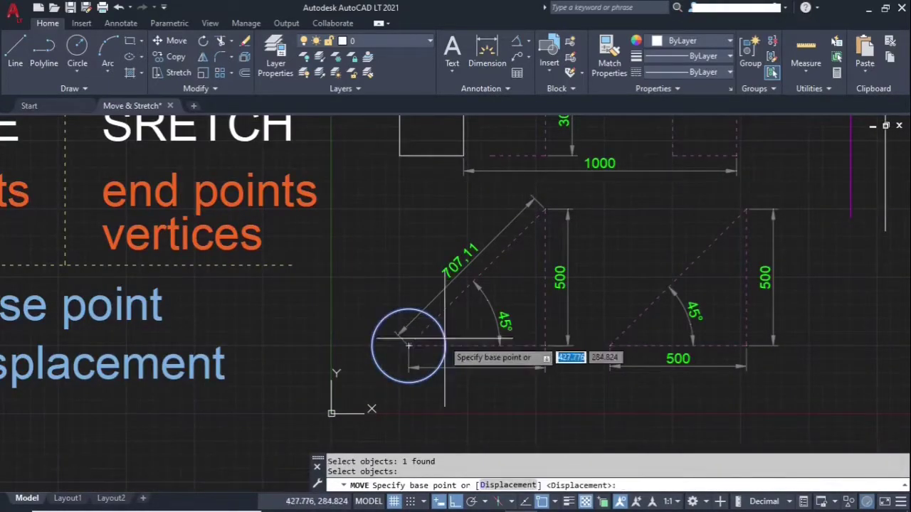
{"action": "scroll", "coordinate": [402, 342], "scroll_direction": "up", "scroll_amount": 4}
{"action": "left_click", "coordinate": [382, 341]}
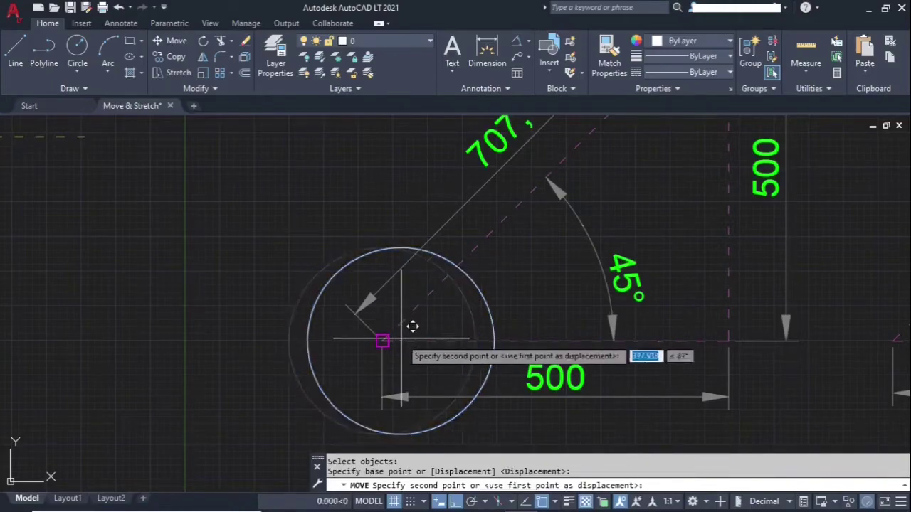
{"action": "scroll", "coordinate": [415, 325], "scroll_direction": "down", "scroll_amount": 4}
{"action": "scroll", "coordinate": [469, 324], "scroll_direction": "up", "scroll_amount": 4}
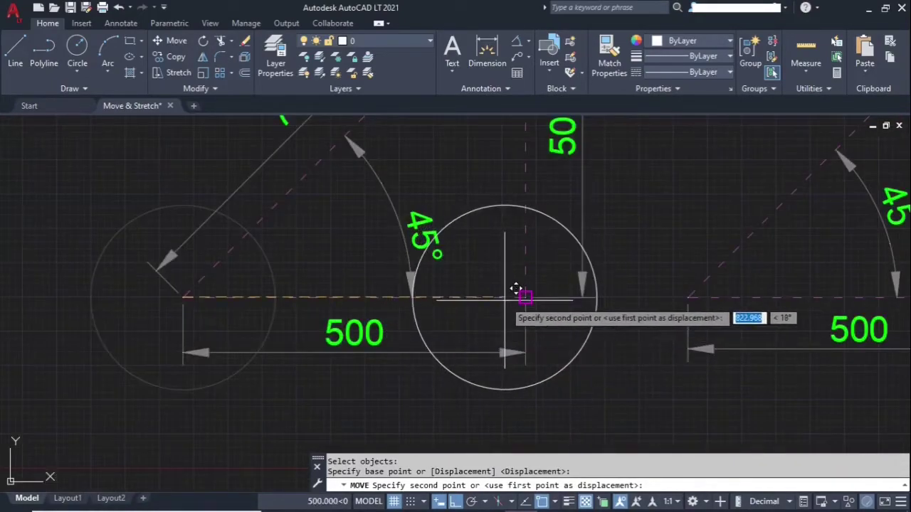
{"action": "key", "text": "F8"}
{"action": "scroll", "coordinate": [523, 297], "scroll_direction": "down", "scroll_amount": 4}
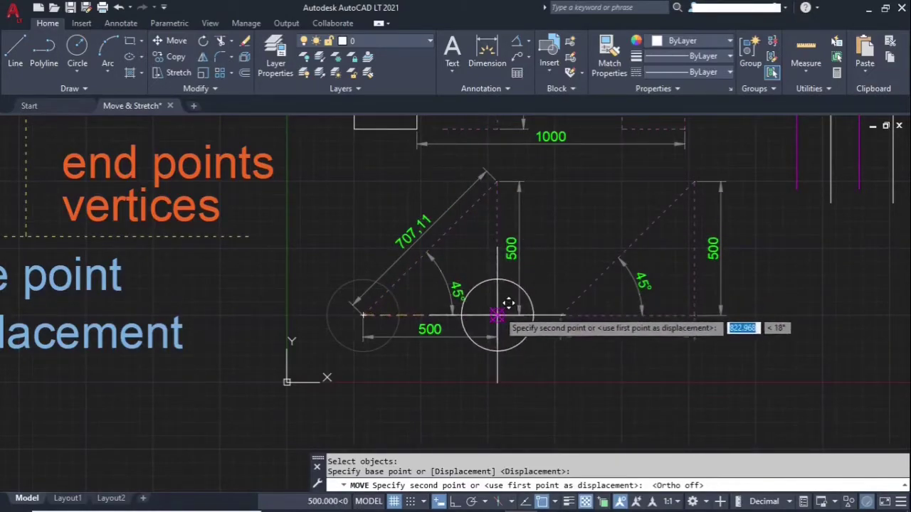
{"action": "left_click", "coordinate": [507, 173]}
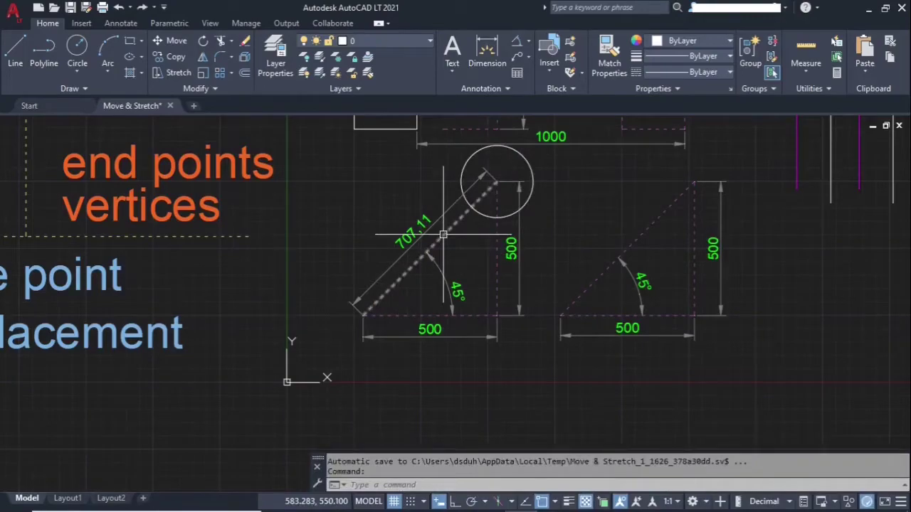
{"action": "key", "text": "Escape"}
{"action": "type", "text": "m"}
{"action": "key", "text": "Return"}
{"action": "key", "text": "Escape"}
Grip-move the circle by its center from the left triangle's upper corner back to its lower-left corner
{"action": "left_click", "coordinate": [533, 173]}
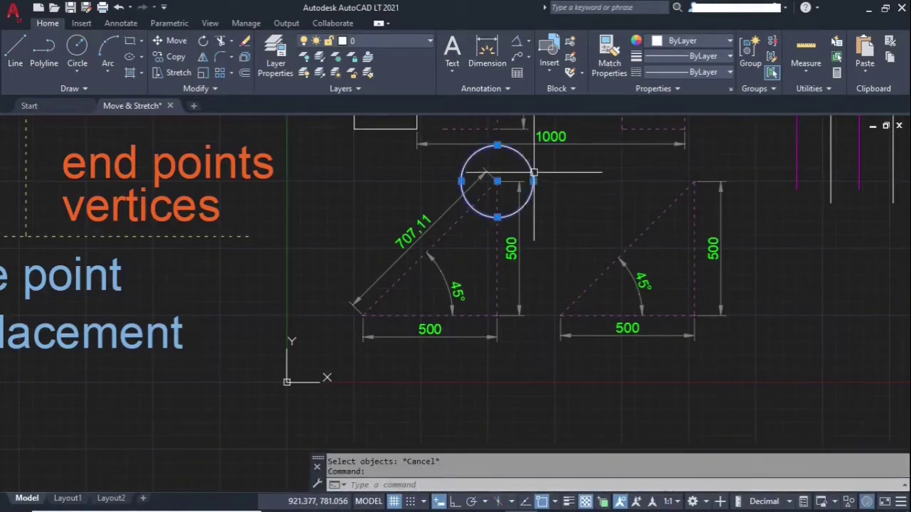
{"action": "left_click", "coordinate": [496, 182]}
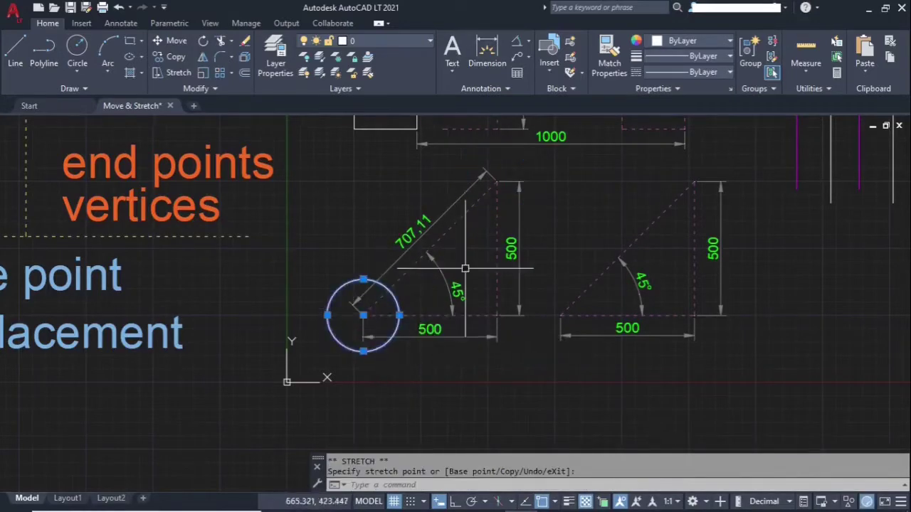
{"action": "key", "text": "Escape"}
{"action": "key", "text": "Escape"}
Move the circle with Ortho on, using the right triangle's lower-left and lower-right corners as base and second points
{"action": "type", "text": "m"}
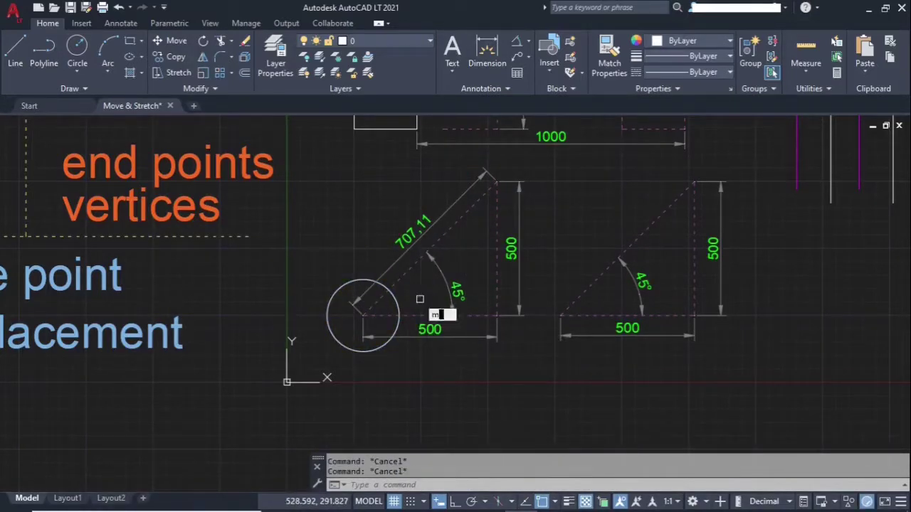
{"action": "key", "text": "Return"}
{"action": "left_click", "coordinate": [398, 308]}
{"action": "key", "text": "Return"}
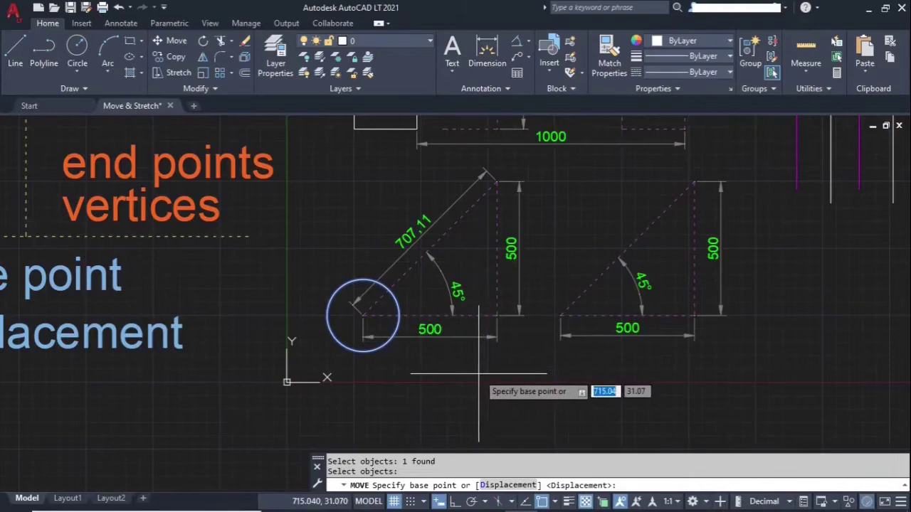
{"action": "left_click", "coordinate": [560, 315]}
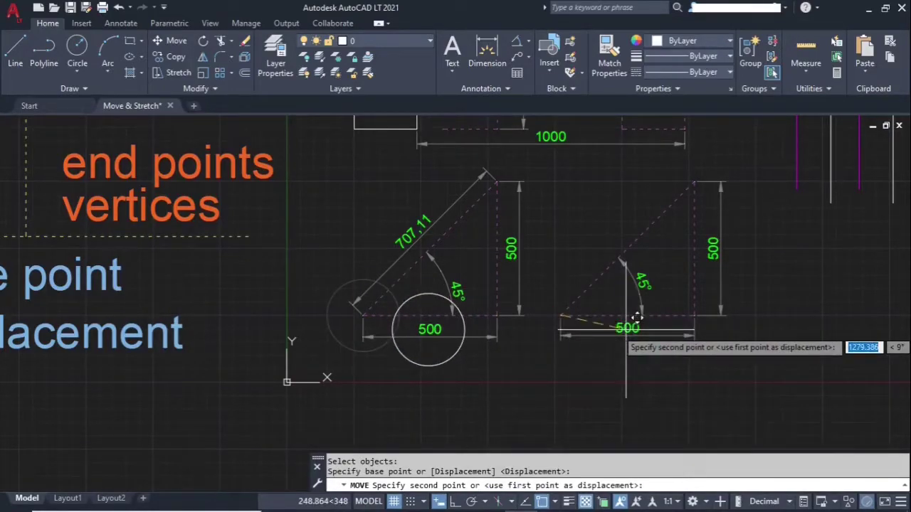
{"action": "key", "text": "F8"}
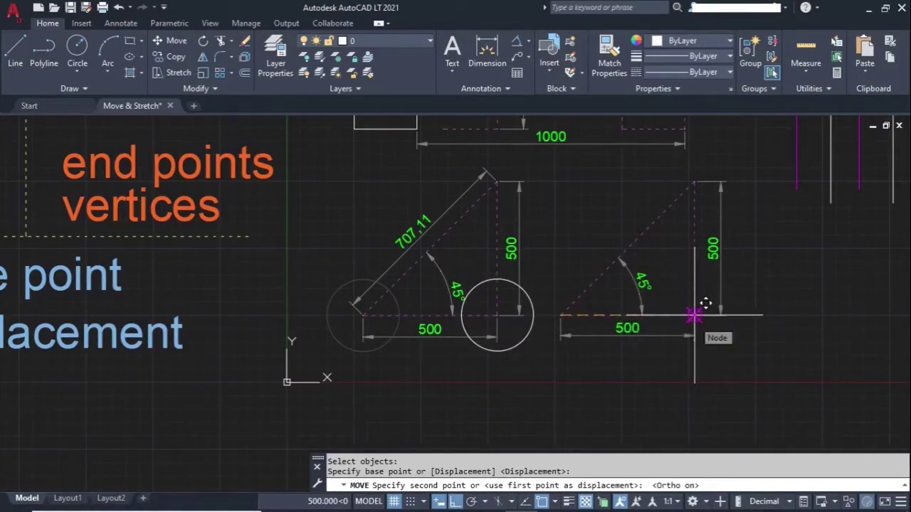
{"action": "left_click", "coordinate": [692, 315]}
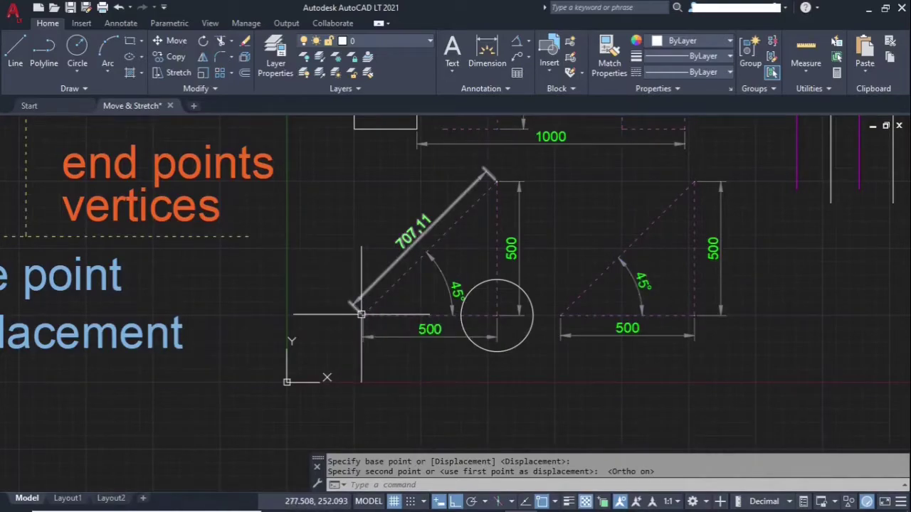
Return the circle's center along the left triangle's horizontal side to the lower-left corner using its center grip
{"action": "left_click", "coordinate": [497, 314]}
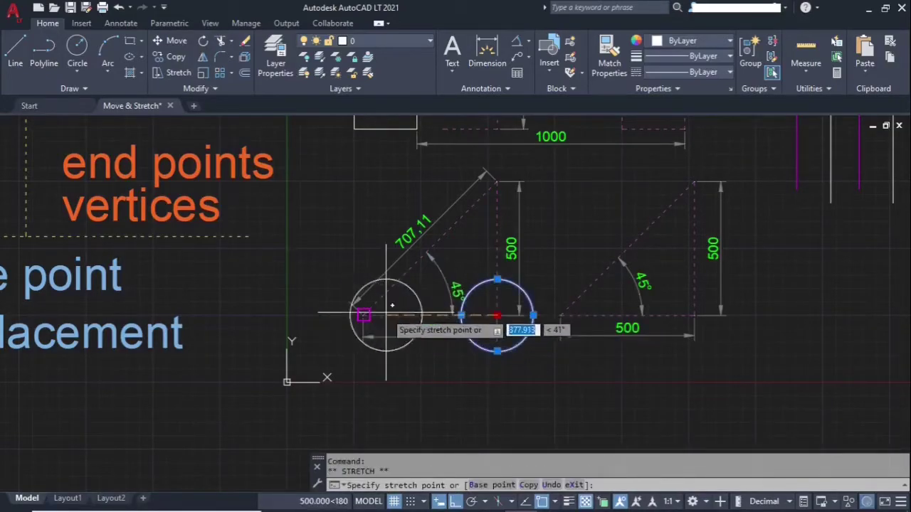
{"action": "left_click", "coordinate": [386, 312]}
{"action": "key", "text": "Escape"}
{"action": "key", "text": "Escape"}
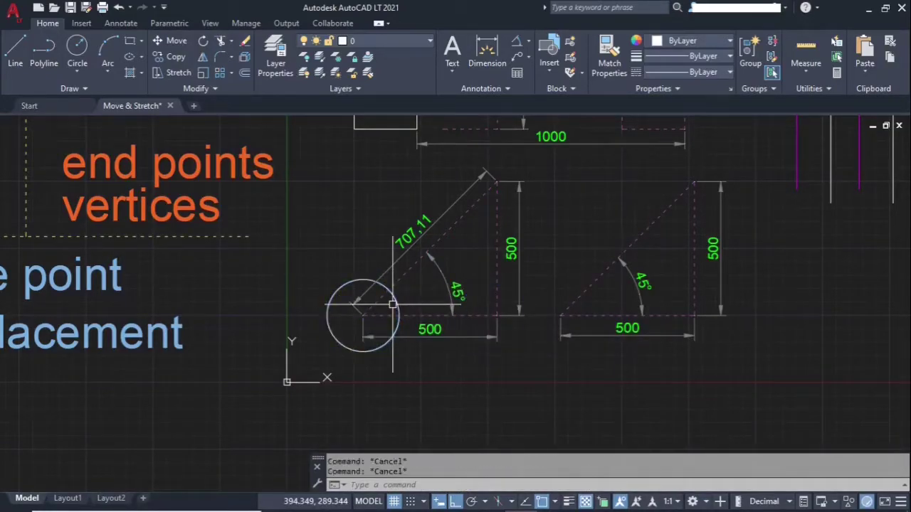
Move the circle from its center to the absolute coordinates 500,500
{"action": "type", "text": "m"}
{"action": "key", "text": "Return"}
{"action": "left_click", "coordinate": [394, 299]}
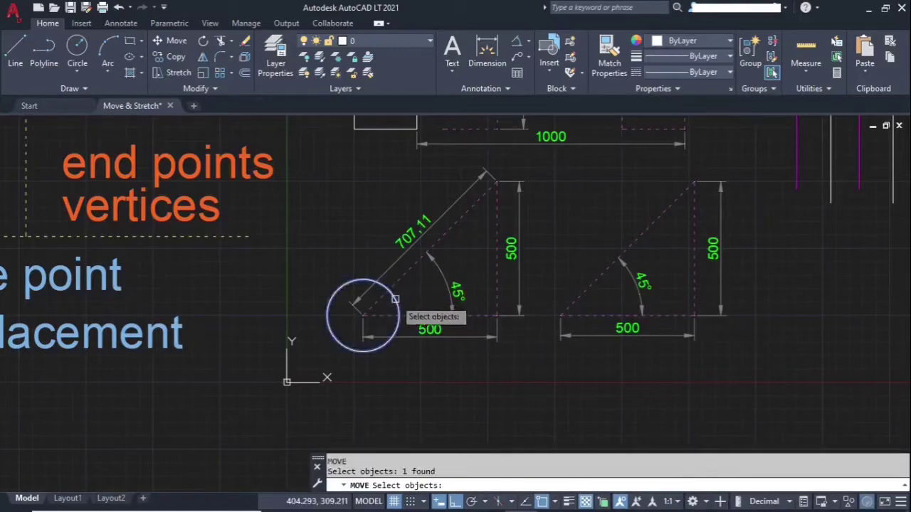
{"action": "key", "text": "Return"}
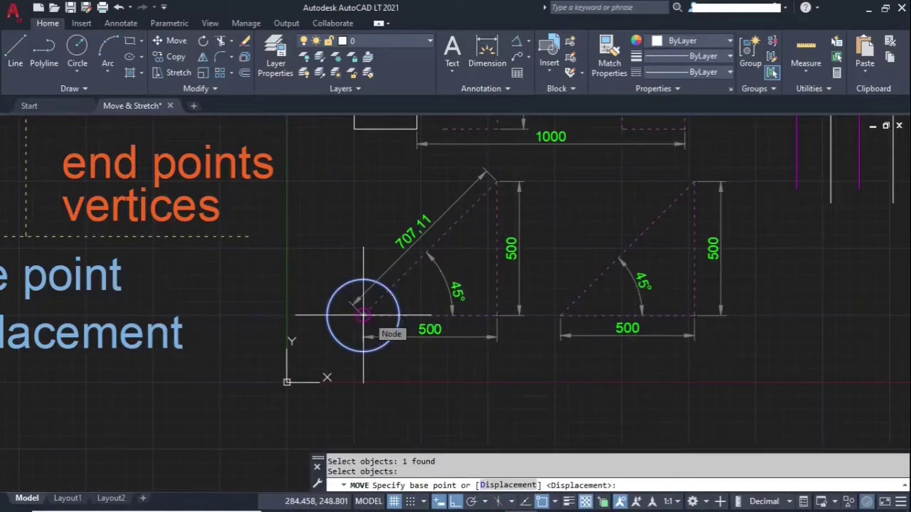
{"action": "left_click", "coordinate": [363, 315]}
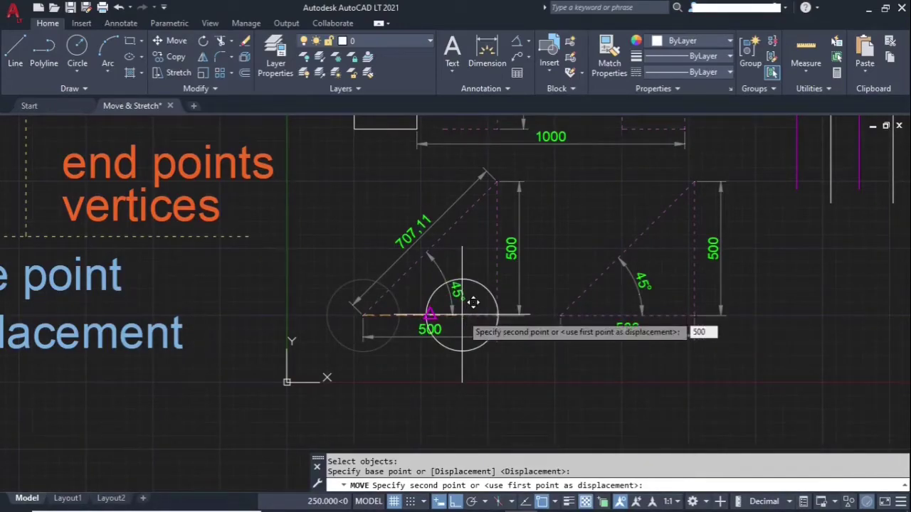
{"action": "key", "text": "Tab"}
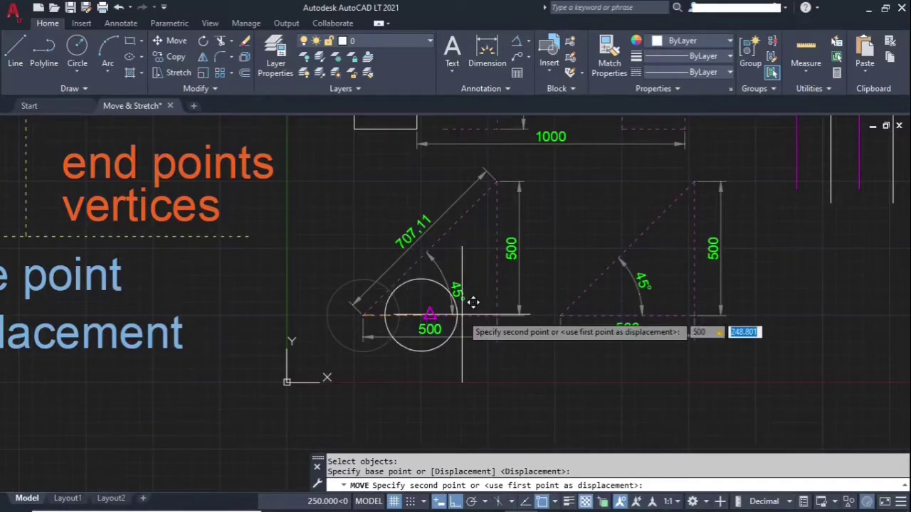
{"action": "type", "text": "500"}
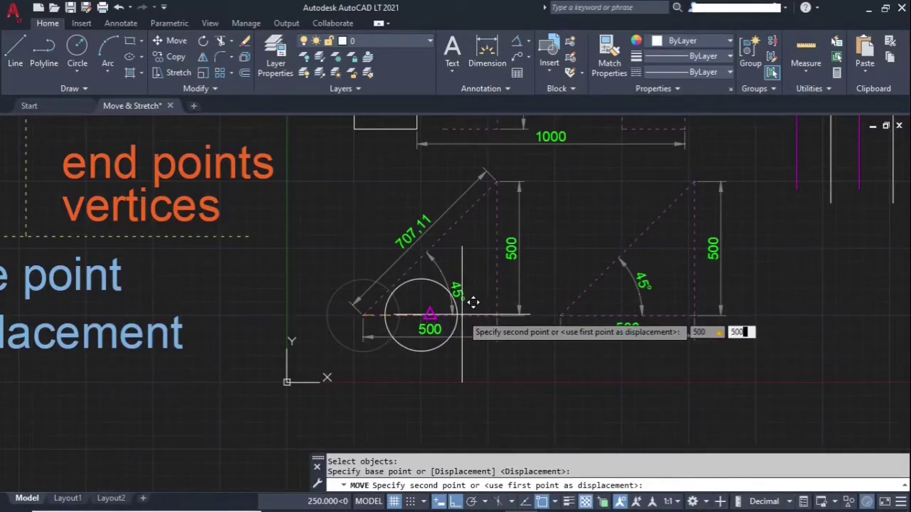
{"action": "key", "text": "Return"}
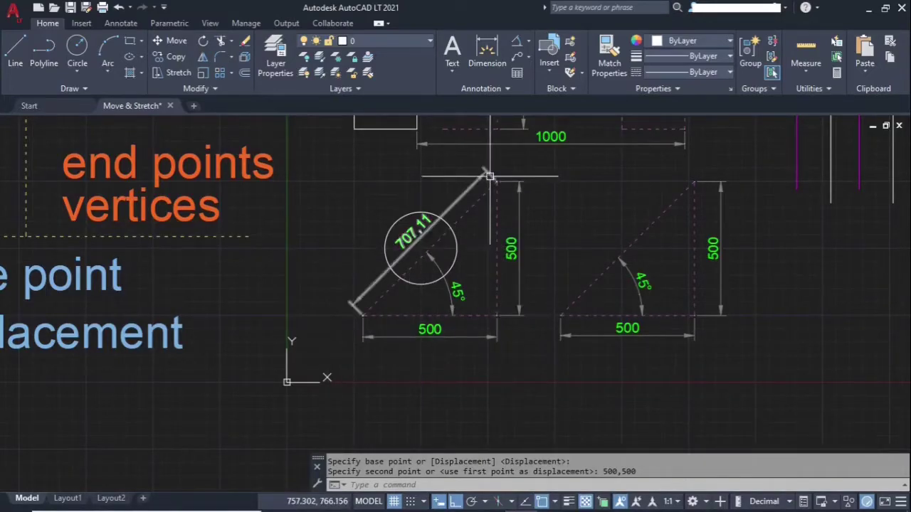
Grip-move the circle's center from the absolute point 500,500 back to the left triangle's lower-left corner
{"action": "left_click", "coordinate": [456, 258]}
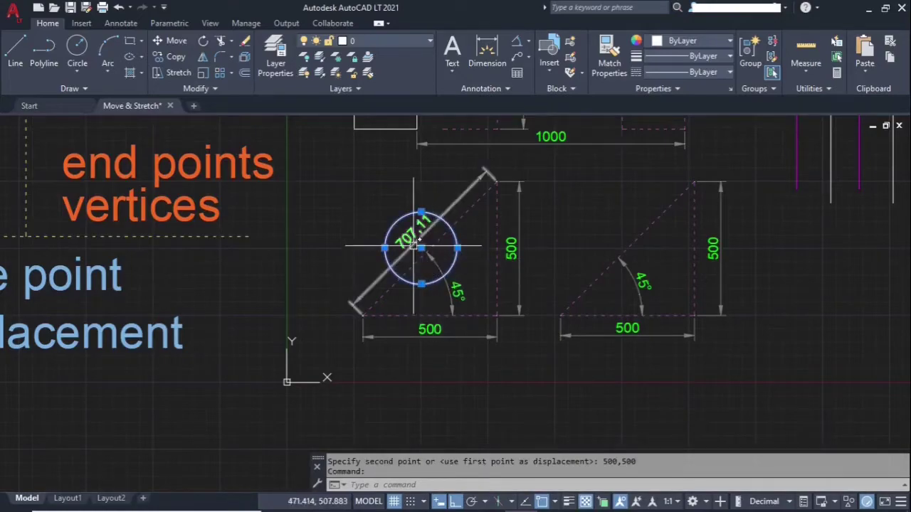
{"action": "left_click", "coordinate": [421, 249]}
{"action": "left_click", "coordinate": [362, 315]}
{"action": "key", "text": "Escape"}
{"action": "type", "text": "m"}
{"action": "key", "text": "Return"}
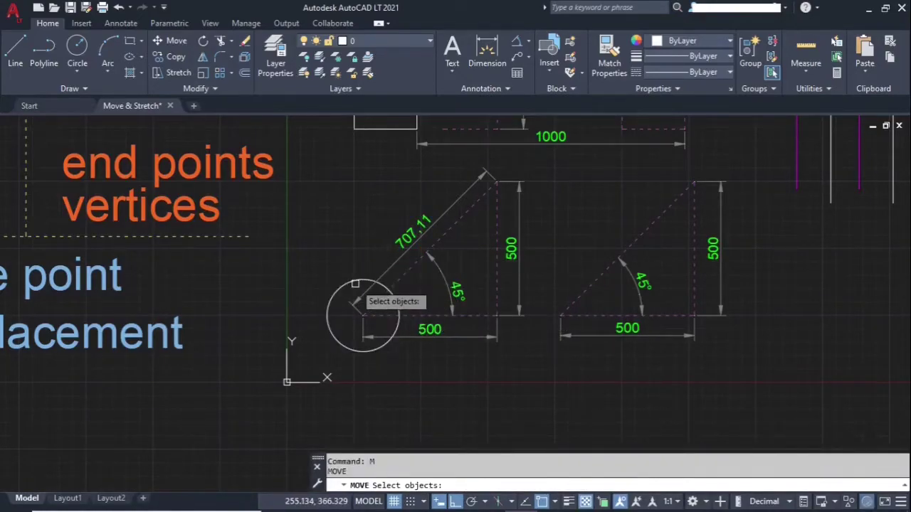
{"action": "left_click", "coordinate": [351, 281]}
{"action": "key", "text": "Return"}
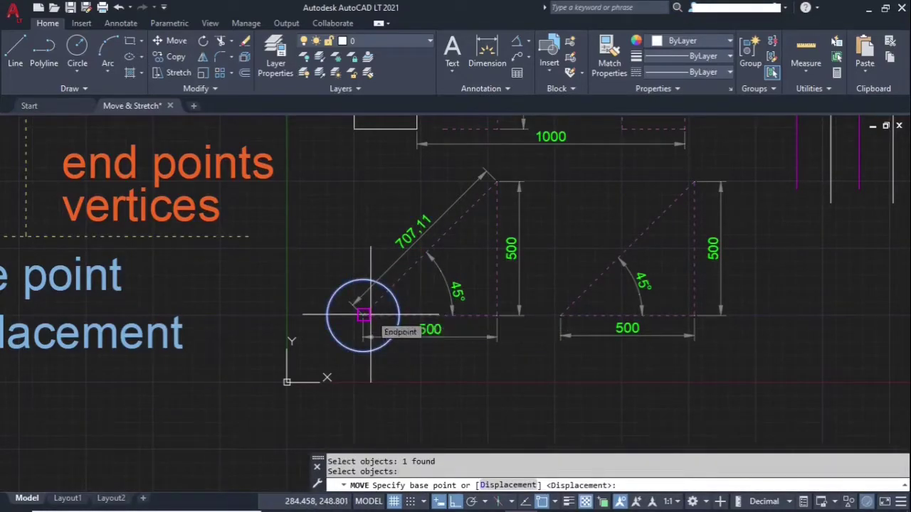
{"action": "left_click", "coordinate": [370, 314]}
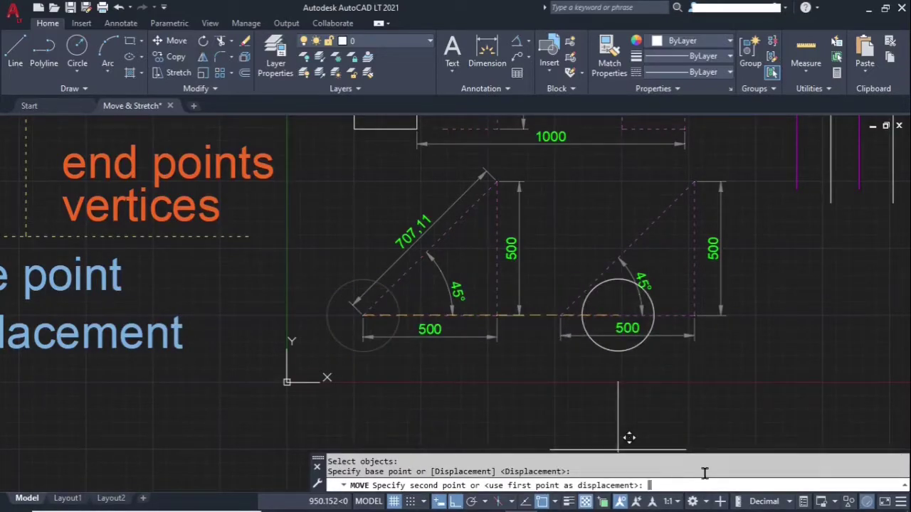
{"action": "type", "text": "@500,500"}
{"action": "key", "text": "Return"}
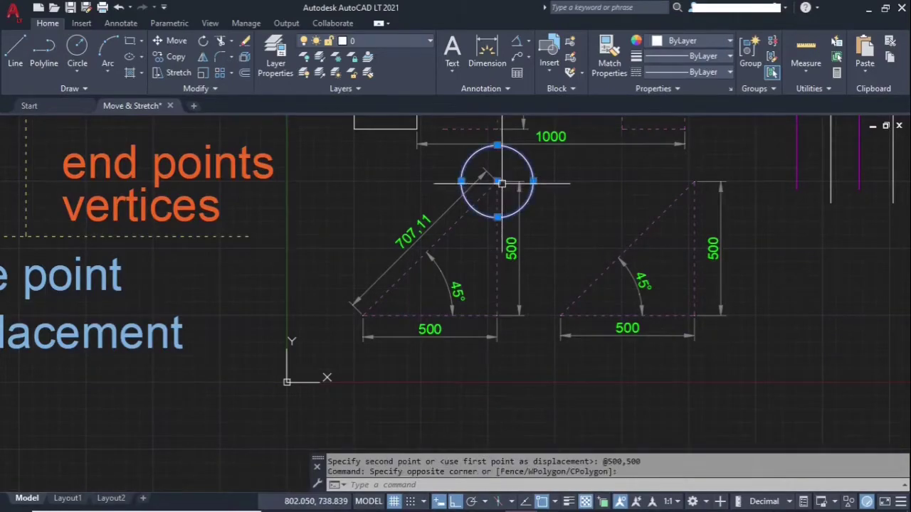
Bring the circle back to the left triangle's lower-left corner by its center grip and clear the selection
{"action": "left_click", "coordinate": [498, 181]}
{"action": "left_click", "coordinate": [390, 298]}
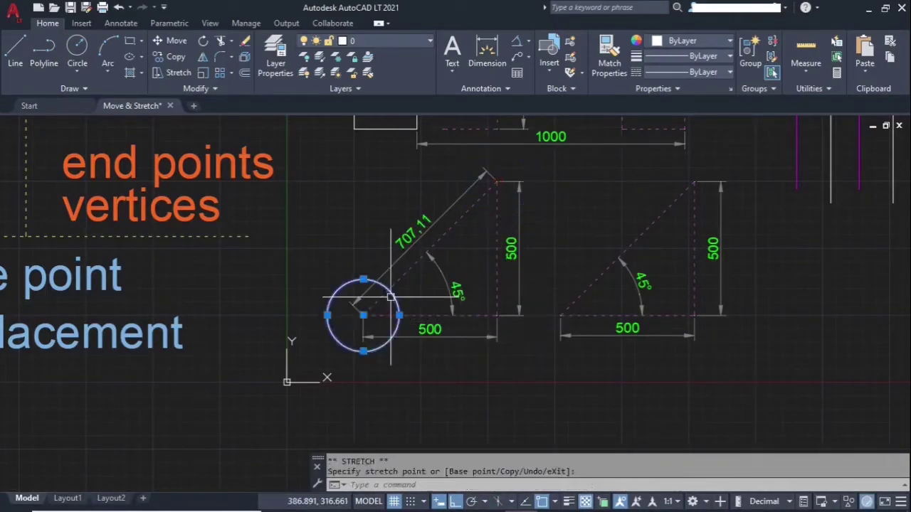
{"action": "key", "text": "Escape"}
{"action": "key", "text": "Escape"}
{"action": "type", "text": "m"}
{"action": "key", "text": "Return"}
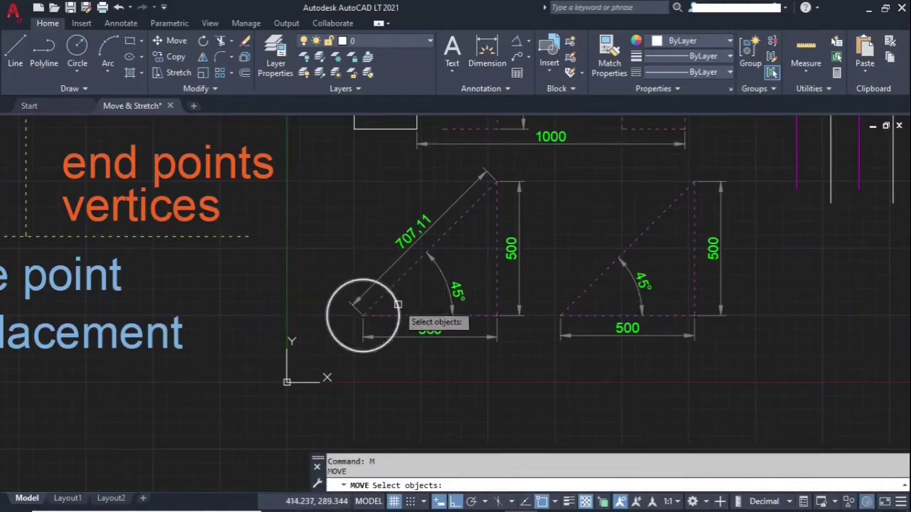
{"action": "key", "text": "Escape"}
{"action": "key", "text": "Escape"}
Move the circle with the Displacement option, entering a displacement of 500,500
{"action": "type", "text": "m"}
{"action": "key", "text": "Return"}
{"action": "left_click", "coordinate": [398, 305]}
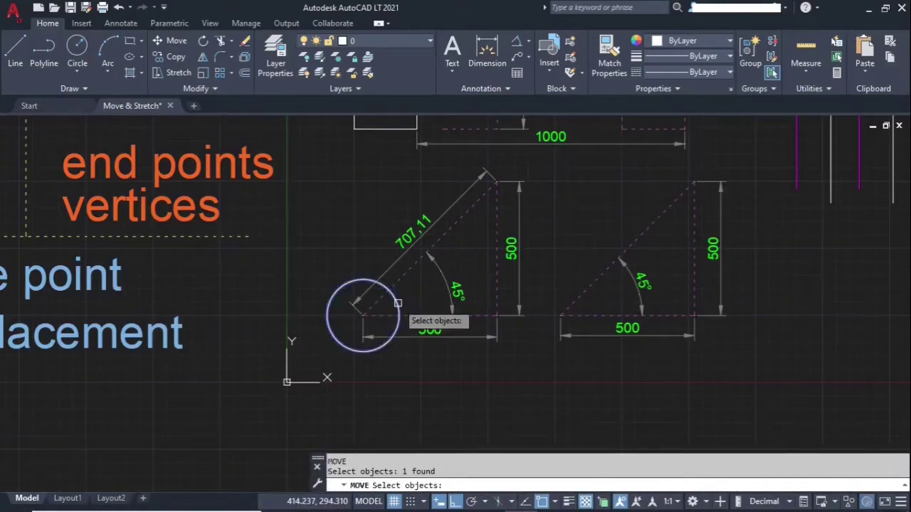
{"action": "key", "text": "Return"}
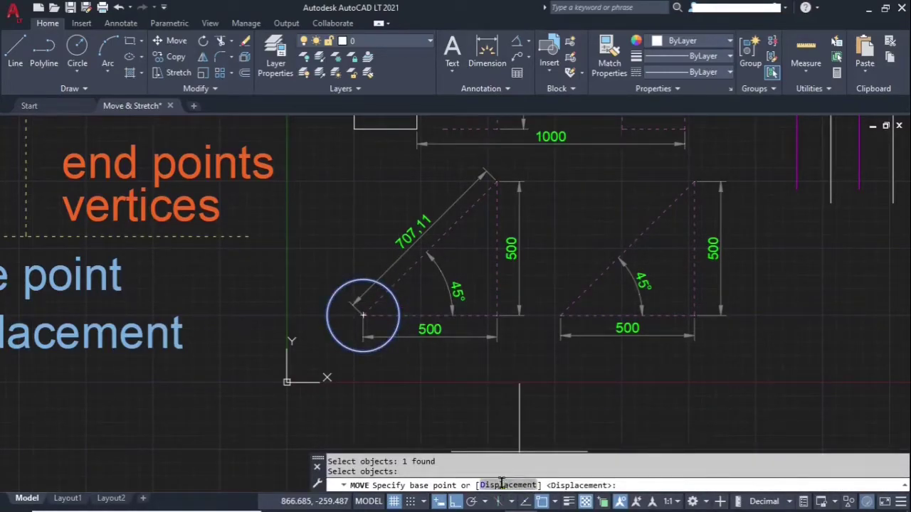
{"action": "left_click", "coordinate": [508, 485]}
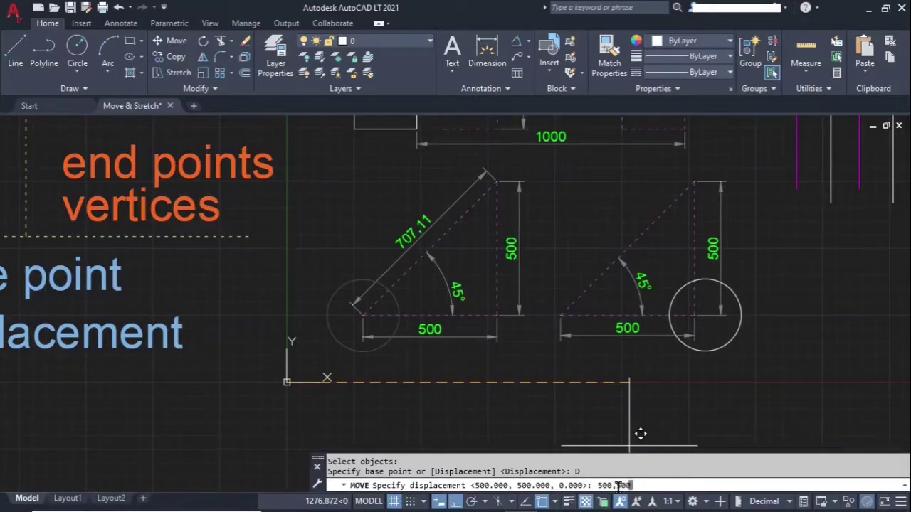
{"action": "key", "text": "Return"}
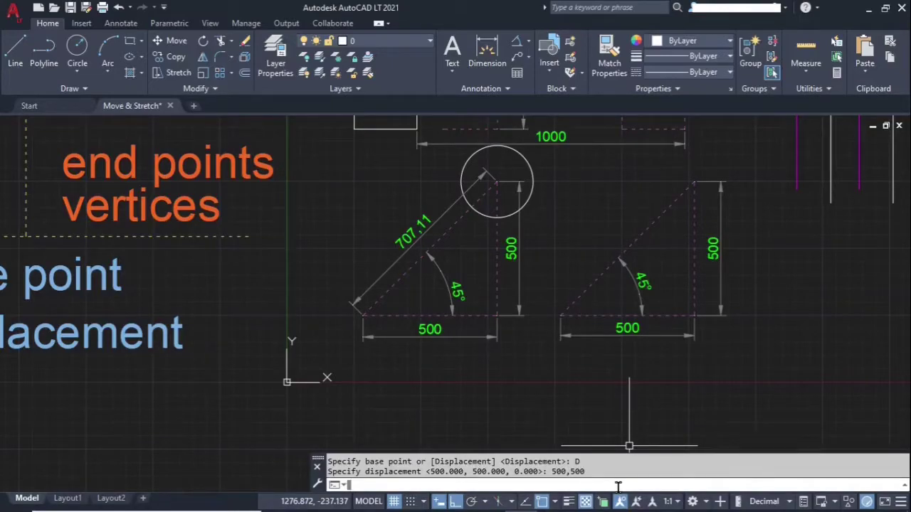
{"action": "key", "text": "Escape"}
{"action": "key", "text": "Escape"}
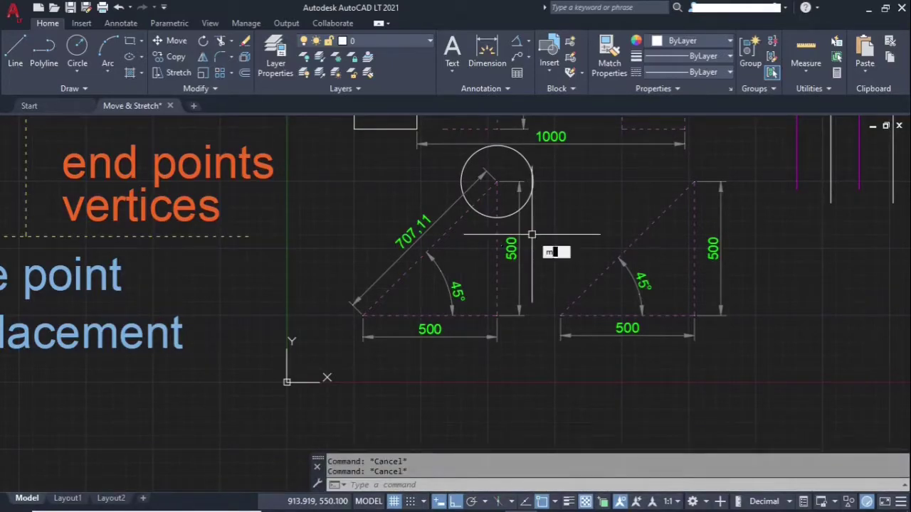
Move the circle from its center back to the left triangle's lower-left corner
{"action": "type", "text": "m"}
{"action": "key", "text": "Return"}
{"action": "left_click", "coordinate": [524, 207]}
{"action": "key", "text": "Return"}
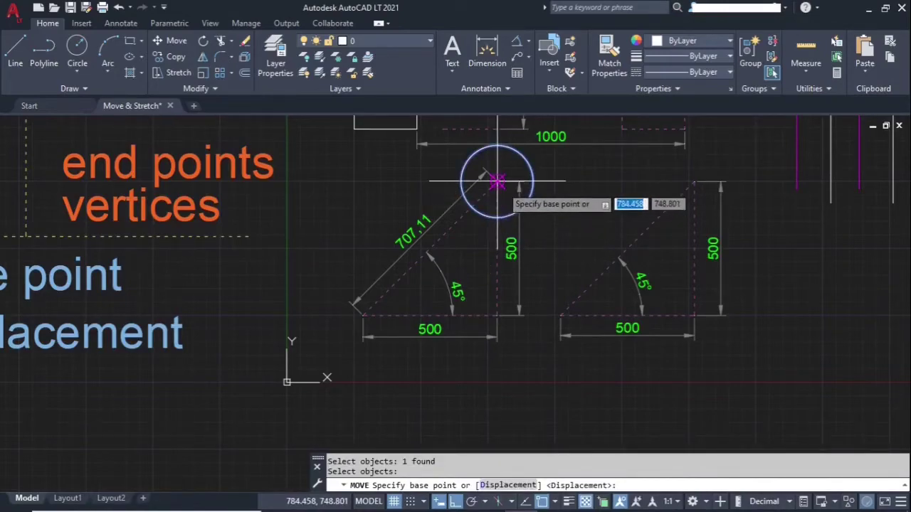
{"action": "left_click", "coordinate": [496, 180]}
{"action": "left_click", "coordinate": [373, 311]}
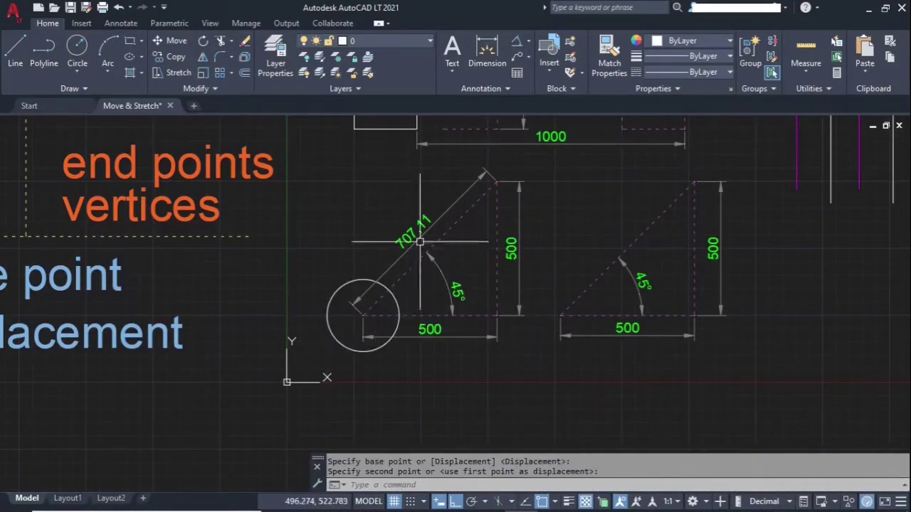
{"action": "scroll", "coordinate": [413, 252], "scroll_direction": "up", "scroll_amount": 4}
{"action": "scroll", "coordinate": [410, 235], "scroll_direction": "down", "scroll_amount": 4}
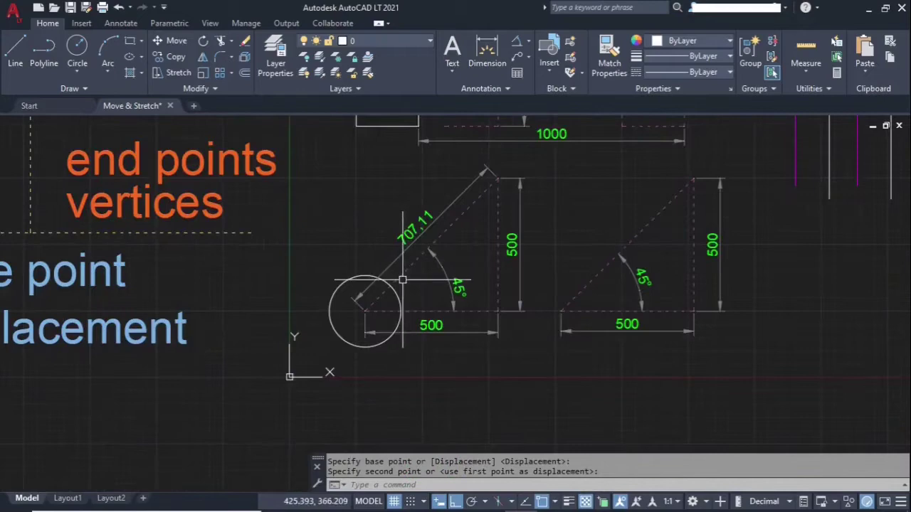
{"action": "key", "text": "Escape"}
{"action": "key", "text": "Escape"}
{"action": "scroll", "coordinate": [407, 286], "scroll_direction": "up", "scroll_amount": 2}
{"action": "type", "text": "m"}
{"action": "key", "text": "Return"}
{"action": "left_click", "coordinate": [399, 300]}
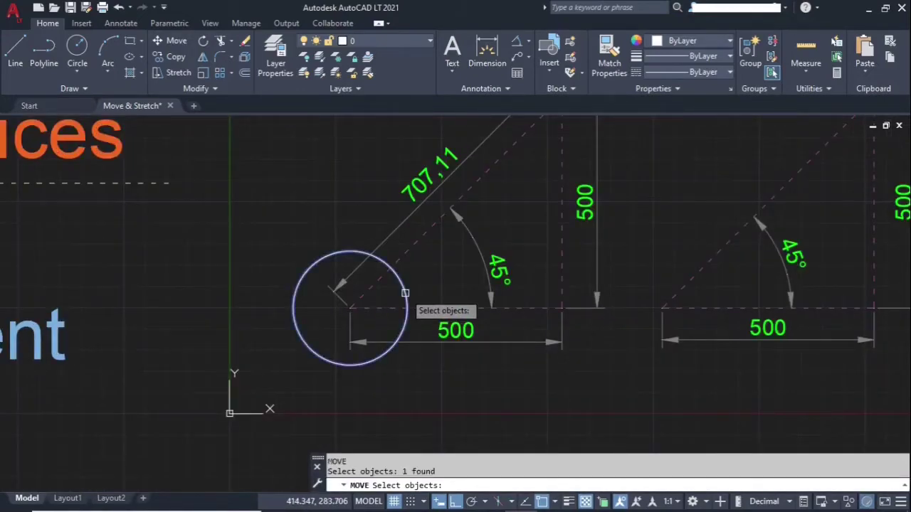
{"action": "key", "text": "Return"}
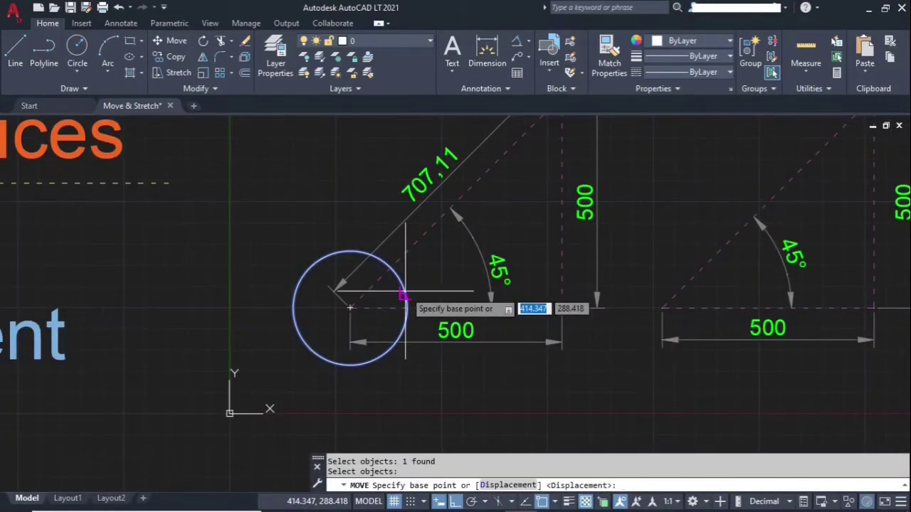
{"action": "left_click", "coordinate": [351, 307]}
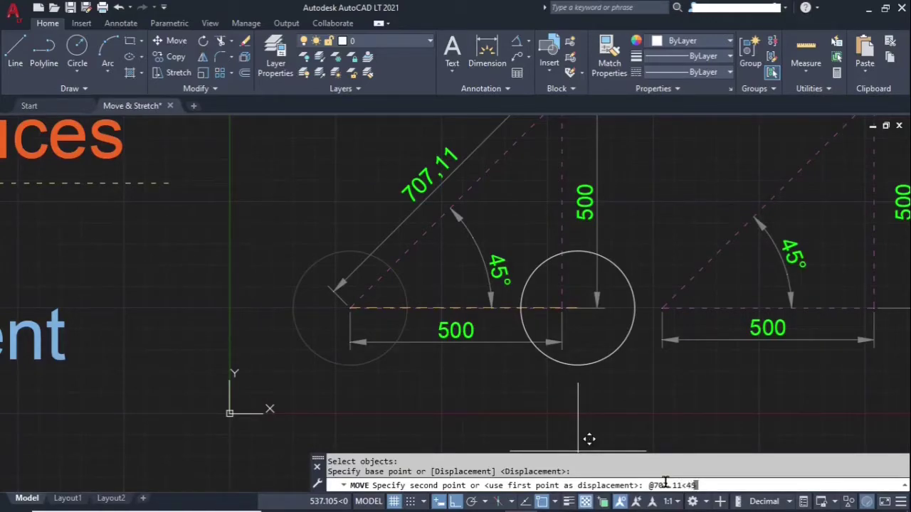
{"action": "key", "text": "Return"}
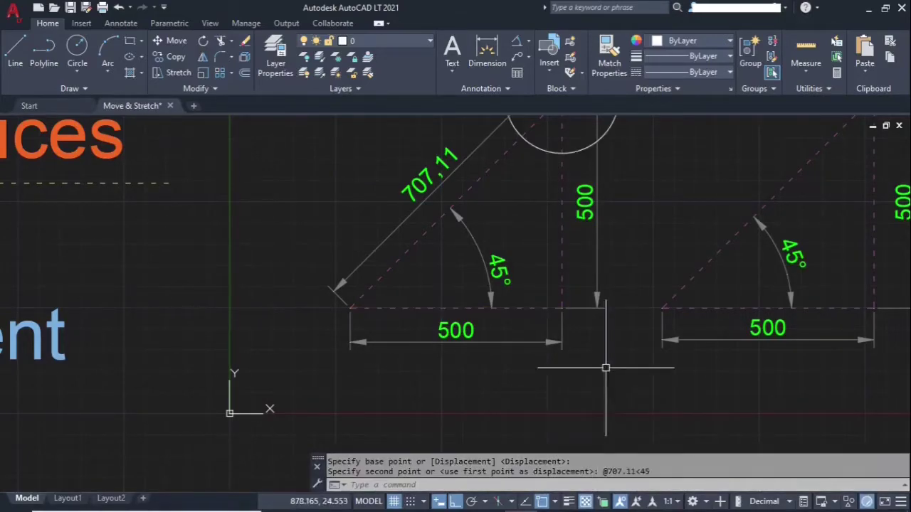
Grip-move the circle's center back to the left triangle's lower-left corner and clear the selection
{"action": "scroll", "coordinate": [606, 368], "scroll_direction": "down", "scroll_amount": 4}
{"action": "scroll", "coordinate": [594, 271], "scroll_direction": "up", "scroll_amount": 2}
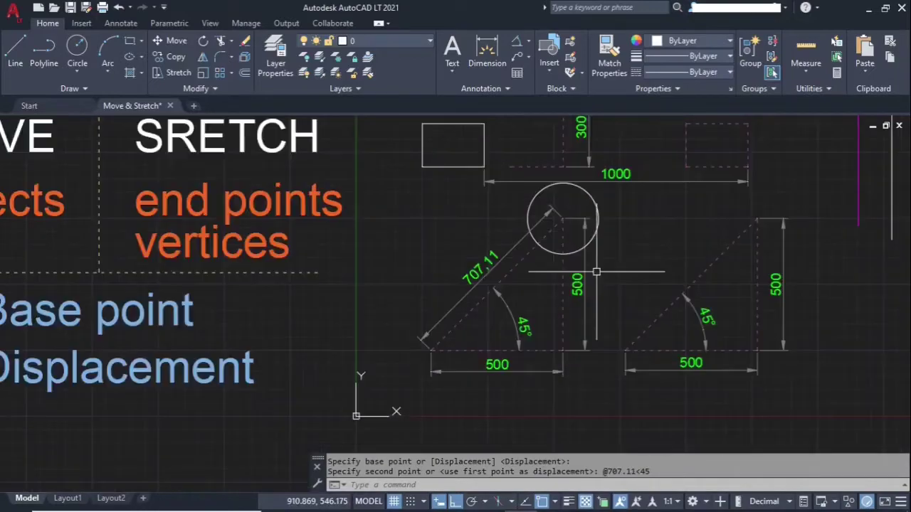
{"action": "left_click", "coordinate": [593, 201]}
{"action": "left_click", "coordinate": [562, 218]}
{"action": "left_click", "coordinate": [433, 350]}
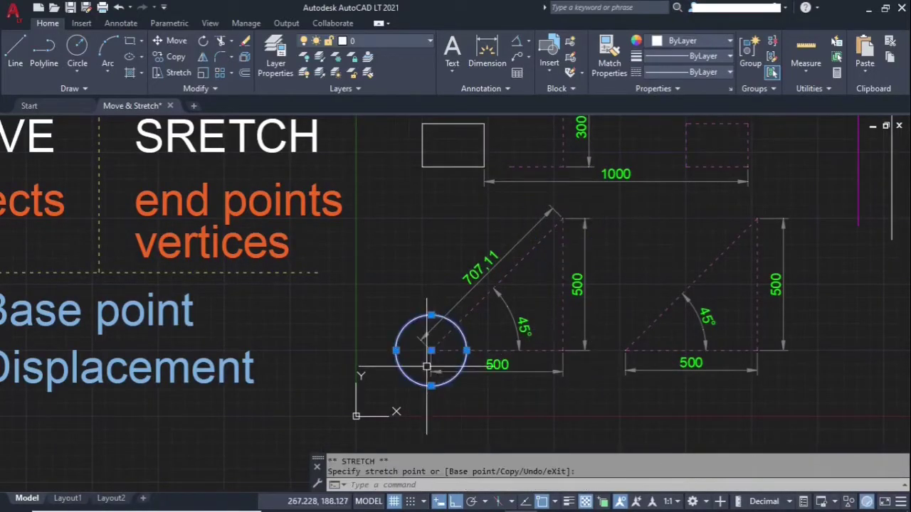
{"action": "key", "text": "Escape"}
{"action": "key", "text": "Escape"}
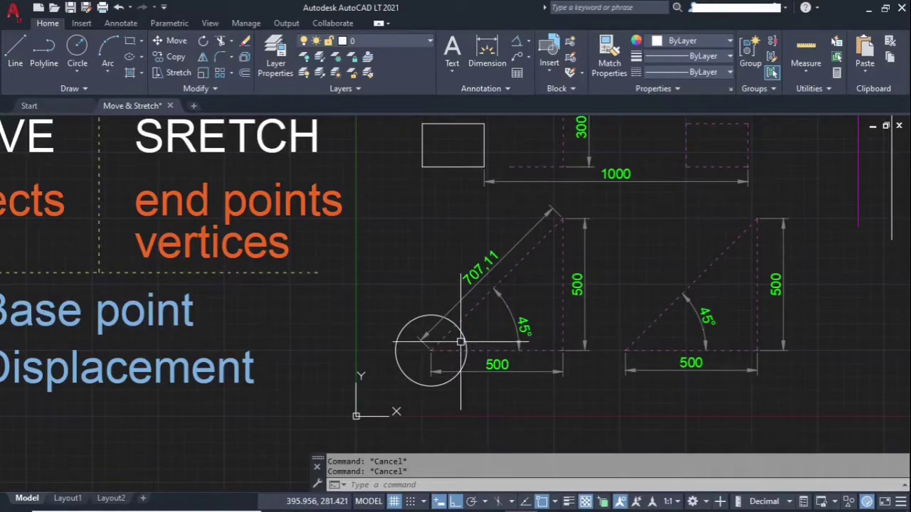
Move the circle with the Displacement option, entering a polar displacement of 707.11<45
{"action": "type", "text": "m"}
{"action": "key", "text": "Return"}
{"action": "left_click", "coordinate": [466, 342]}
{"action": "key", "text": "Return"}
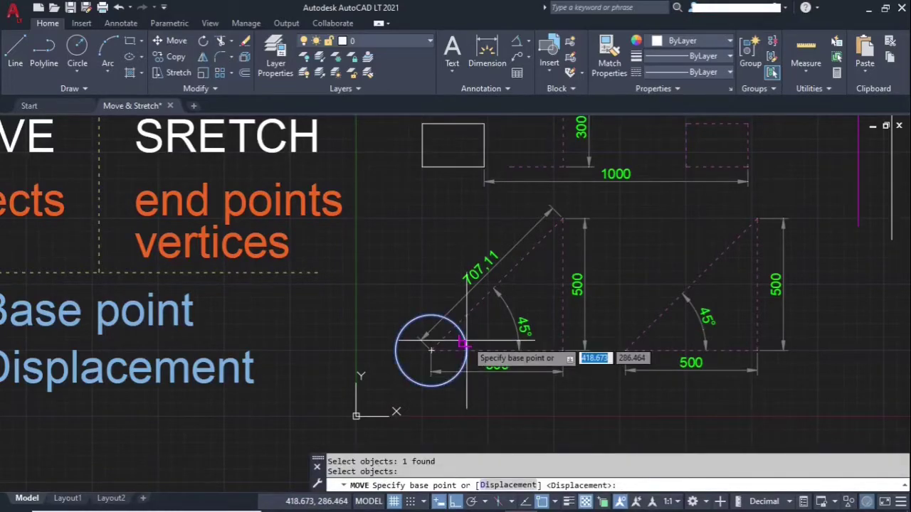
{"action": "left_click", "coordinate": [501, 486]}
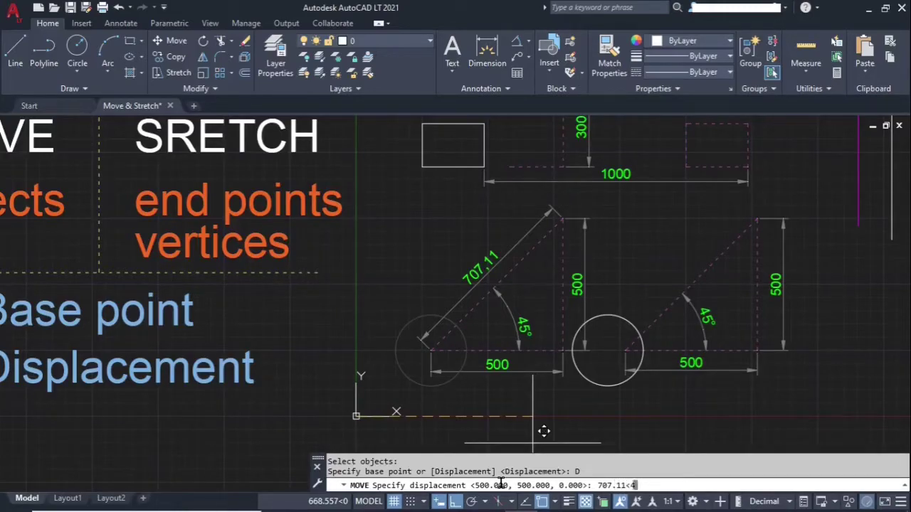
{"action": "key", "text": "Return"}
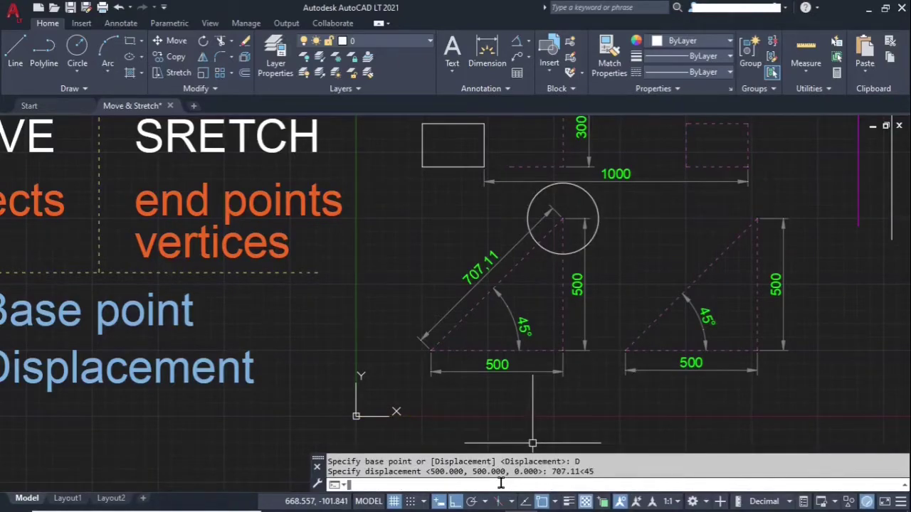
{"action": "key", "text": "Escape"}
Return the circle to the left triangle's lower-left corner by its center grip and deselect it
{"action": "left_click", "coordinate": [537, 193]}
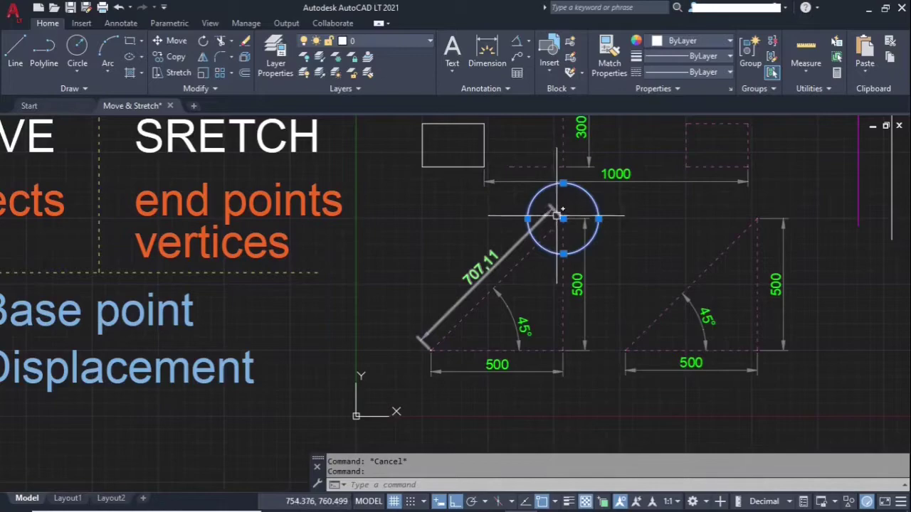
{"action": "left_click", "coordinate": [562, 219]}
{"action": "key", "text": "Escape"}
{"action": "scroll", "coordinate": [417, 346], "scroll_direction": "down", "scroll_amount": 4}
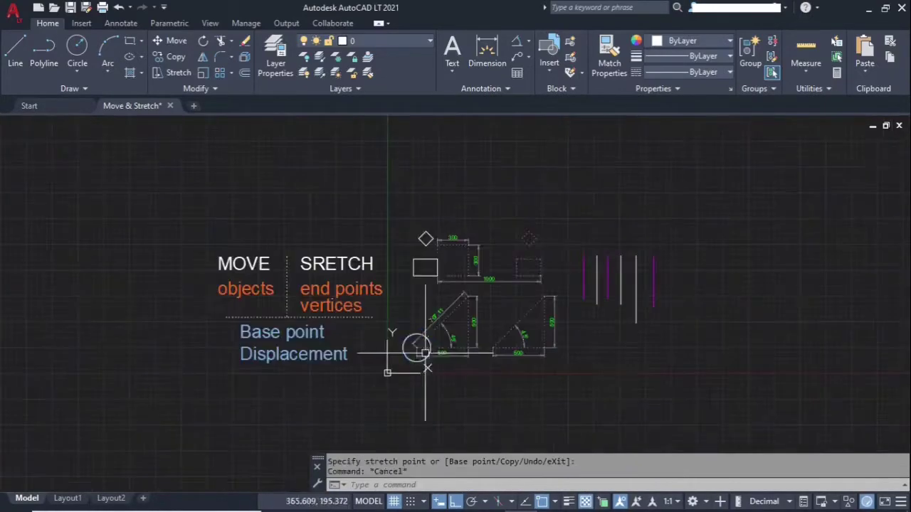
{"action": "key", "text": "Escape"}
Move the solid diamond and rectangle together from the rectangle's lower-right corner to the upper-right corner of the dashed 300 by 300 outline
{"action": "scroll", "coordinate": [455, 263], "scroll_direction": "up", "scroll_amount": 4}
{"action": "middle_click_drag", "start_coordinate": [468, 263], "coordinate": [381, 287]}
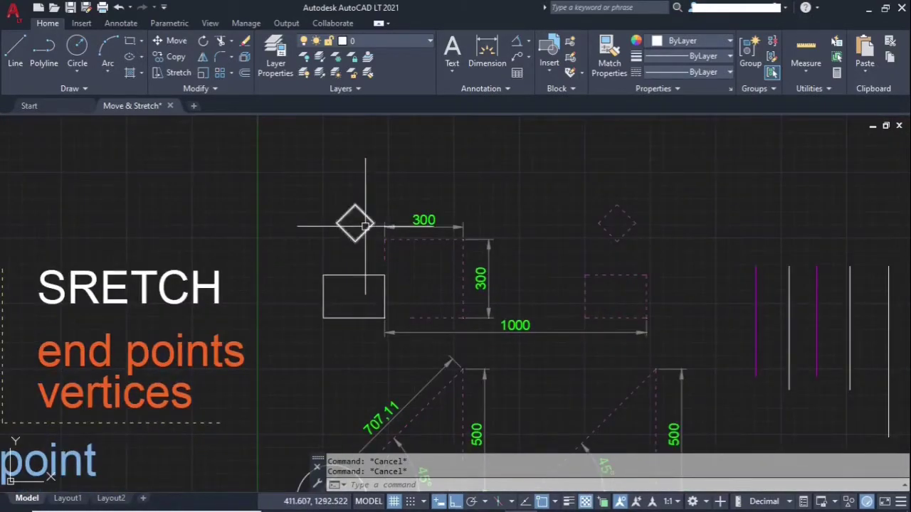
{"action": "scroll", "coordinate": [335, 195], "scroll_direction": "up", "scroll_amount": 2}
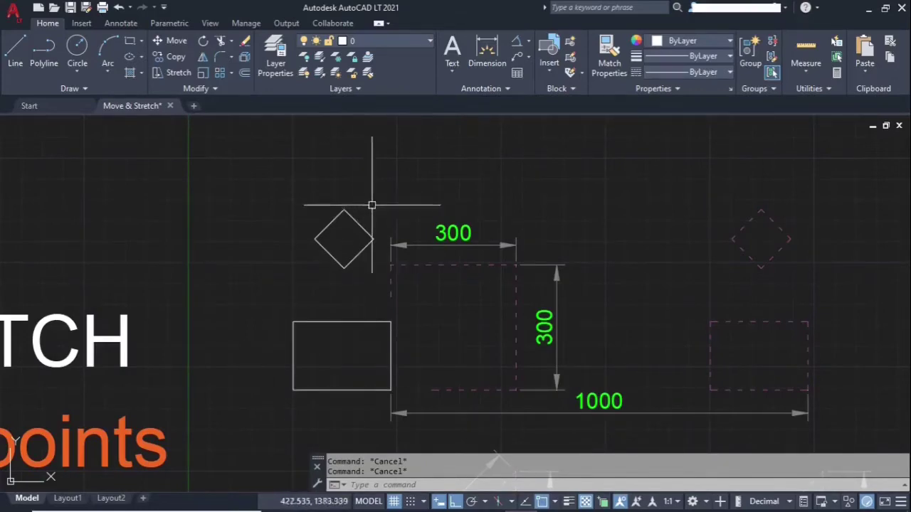
{"action": "scroll", "coordinate": [377, 235], "scroll_direction": "down", "scroll_amount": 4}
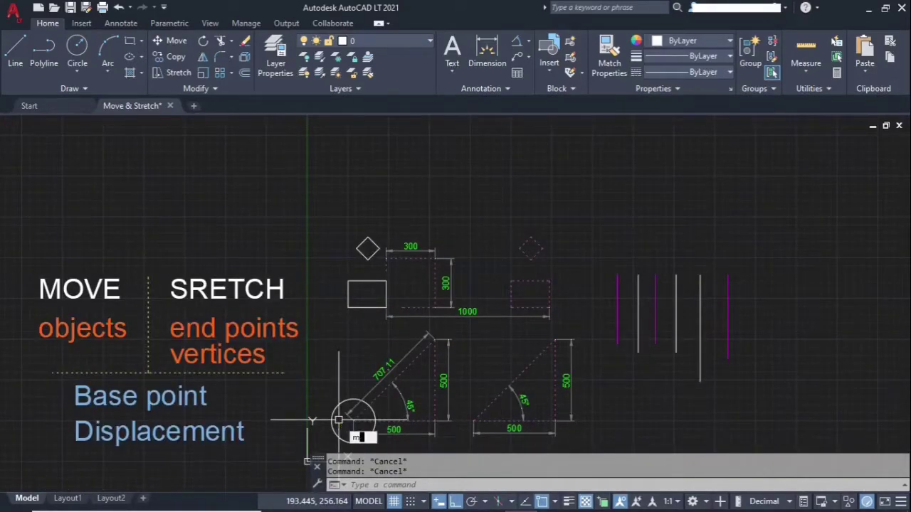
{"action": "key", "text": "Return"}
{"action": "scroll", "coordinate": [365, 242], "scroll_direction": "up", "scroll_amount": 2}
{"action": "left_click", "coordinate": [388, 214]}
{"action": "left_click", "coordinate": [320, 350]}
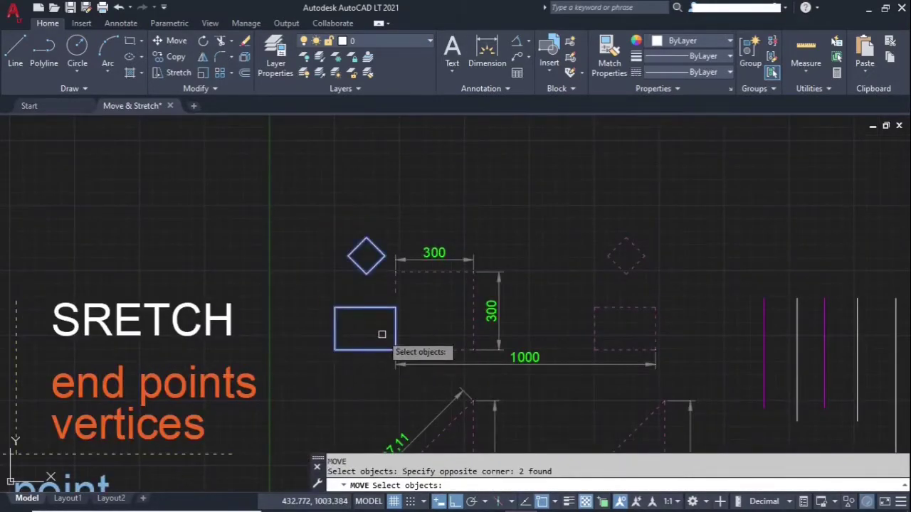
{"action": "scroll", "coordinate": [343, 320], "scroll_direction": "up", "scroll_amount": 3}
{"action": "left_click", "coordinate": [350, 264]}
{"action": "left_click", "coordinate": [285, 316]}
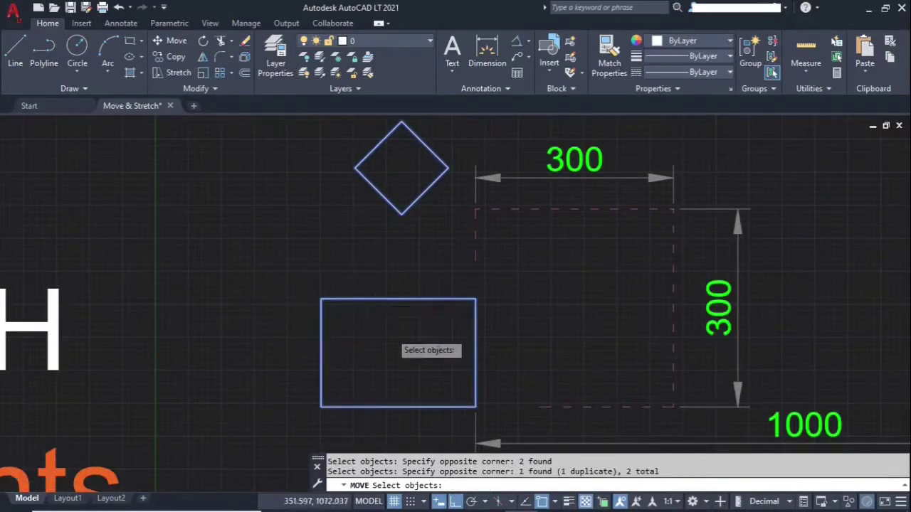
{"action": "scroll", "coordinate": [391, 330], "scroll_direction": "down", "scroll_amount": 4}
{"action": "key", "text": "Return"}
{"action": "scroll", "coordinate": [440, 345], "scroll_direction": "up", "scroll_amount": 6}
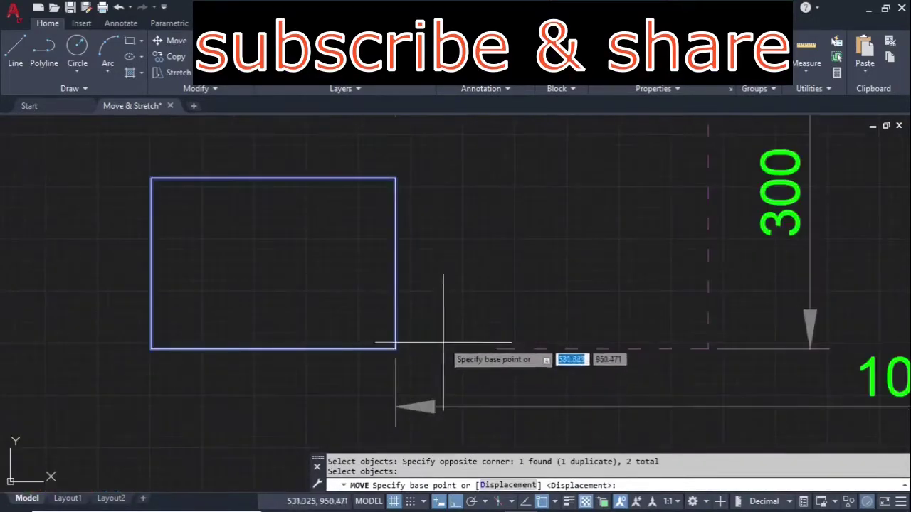
{"action": "scroll", "coordinate": [396, 349], "scroll_direction": "down", "scroll_amount": 6}
{"action": "scroll", "coordinate": [395, 350], "scroll_direction": "up", "scroll_amount": 2}
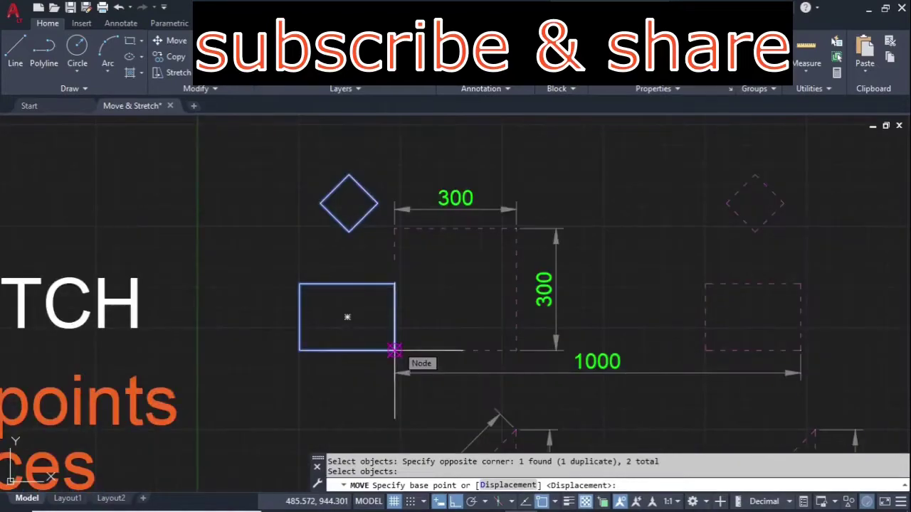
{"action": "left_click", "coordinate": [395, 350]}
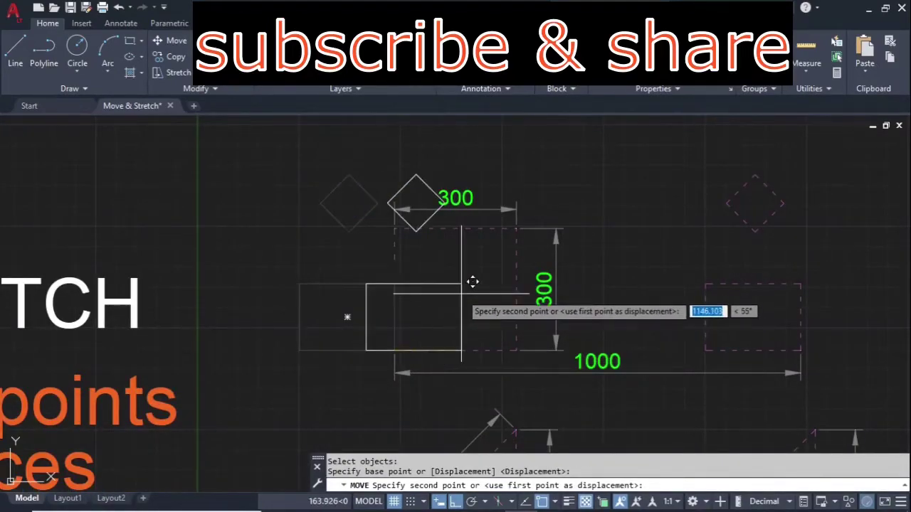
{"action": "left_click", "coordinate": [522, 223]}
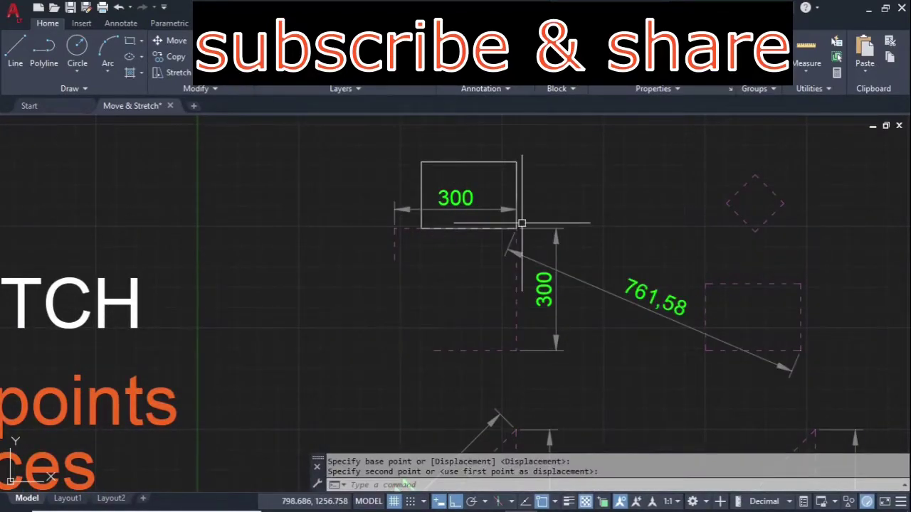
Undo the last move of the diamond and rectangle
{"action": "scroll", "coordinate": [469, 235], "scroll_direction": "down", "scroll_amount": 5}
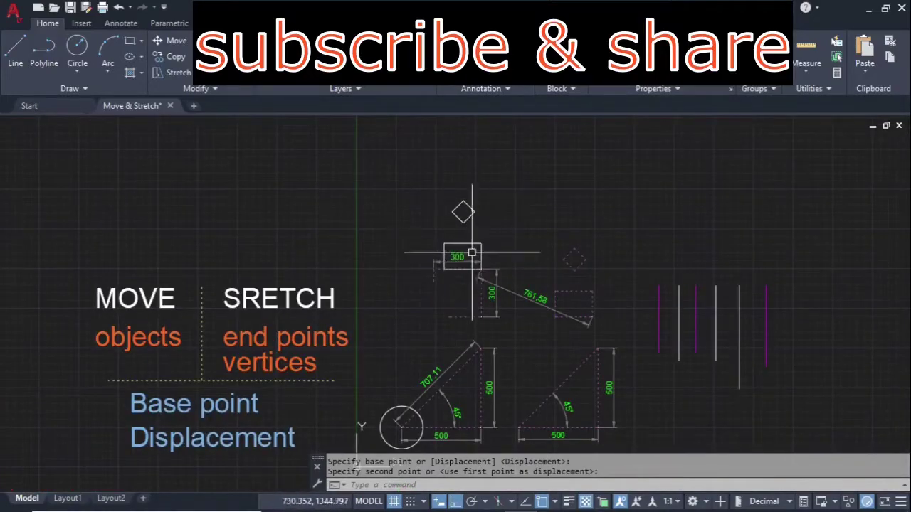
{"action": "type", "text": "u"}
{"action": "key", "text": "Return"}
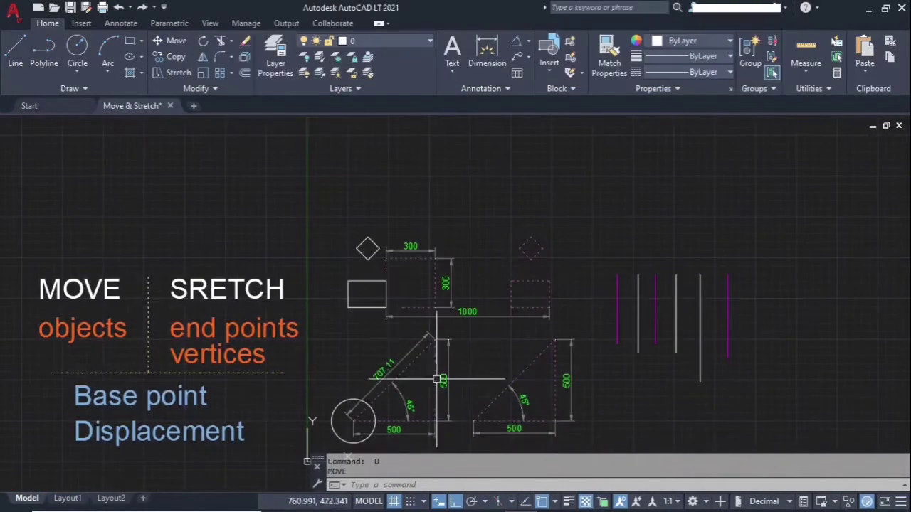
{"action": "scroll", "coordinate": [381, 284], "scroll_direction": "up", "scroll_amount": 2}
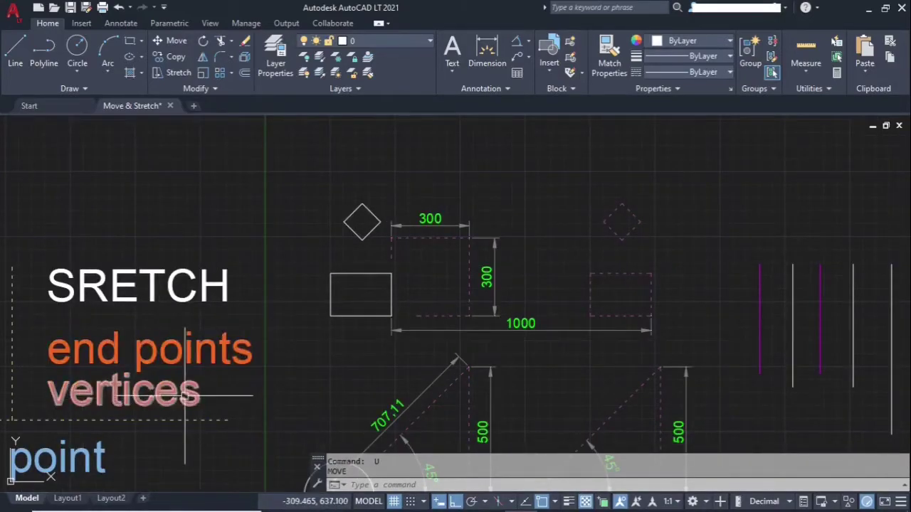
{"action": "mouse_move", "coordinate": [470, 355]}
{"action": "middle_mouse_down"}
{"action": "mouse_move", "coordinate": [448, 339]}
{"action": "mouse_move", "coordinate": [237, 282]}
{"action": "middle_mouse_up"}
{"action": "scroll", "coordinate": [592, 295], "scroll_direction": "up", "scroll_amount": 2}
{"action": "scroll", "coordinate": [587, 291], "scroll_direction": "down", "scroll_amount": 4}
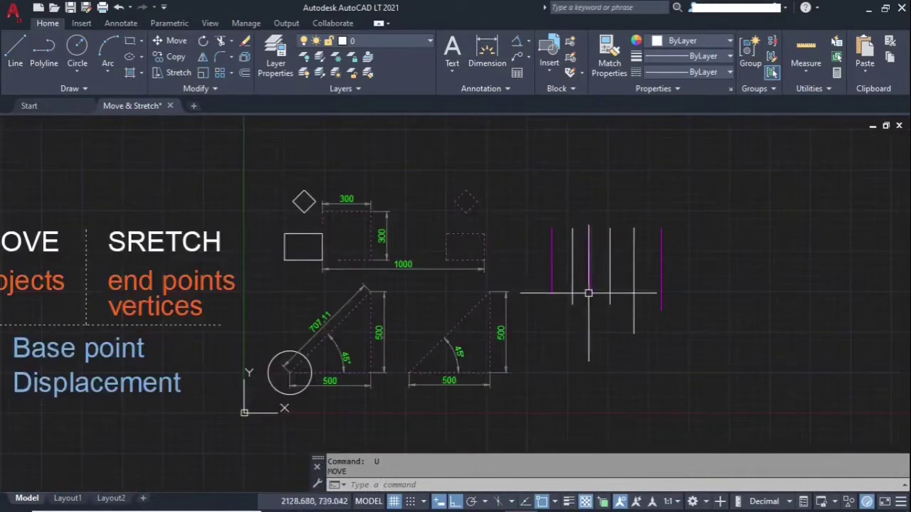
{"action": "scroll", "coordinate": [596, 283], "scroll_direction": "up", "scroll_amount": 2}
{"action": "key", "text": "Escape"}
{"action": "key", "text": "Escape"}
{"action": "type", "text": "s"}
{"action": "key", "text": "Return"}
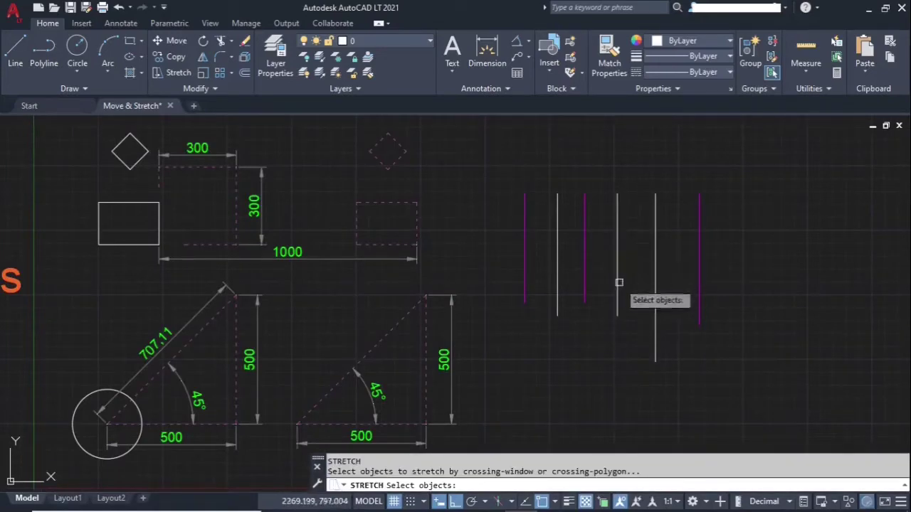
{"action": "left_click", "coordinate": [757, 258]}
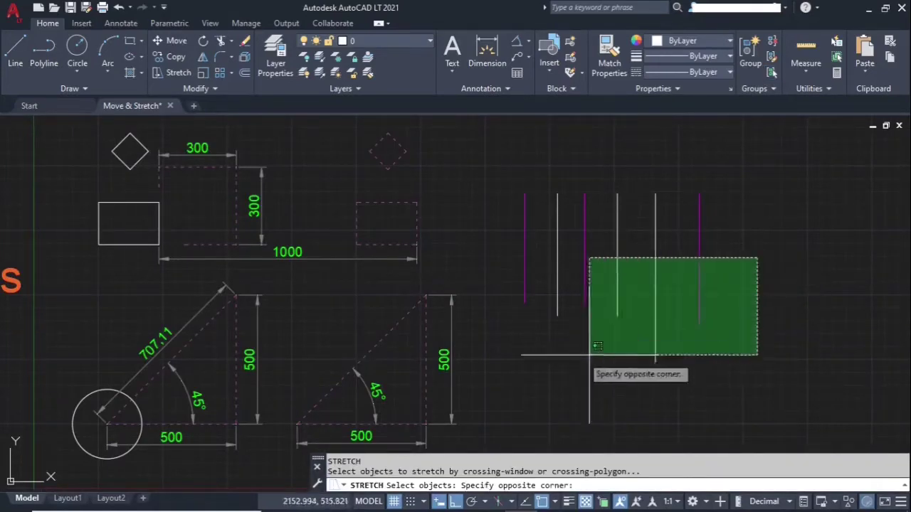
{"action": "left_click", "coordinate": [504, 386]}
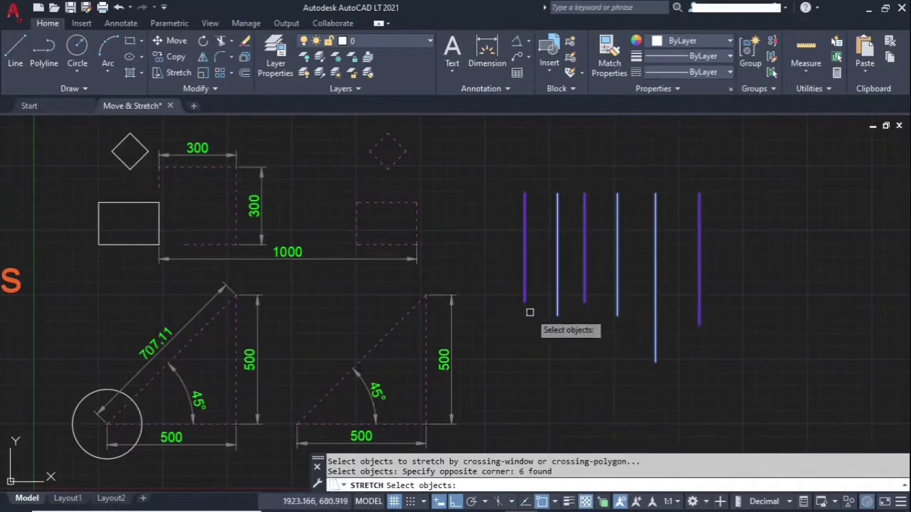
{"action": "key", "text": "Escape"}
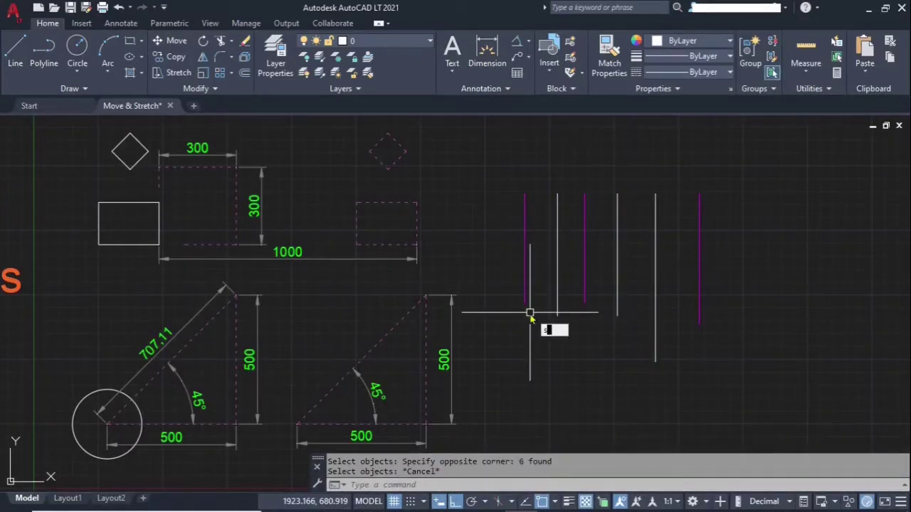
Stretch the lower end points of all six vertical lines straight downward together, choosing them with a crossing window
{"action": "type", "text": "s"}
{"action": "key", "text": "Return"}
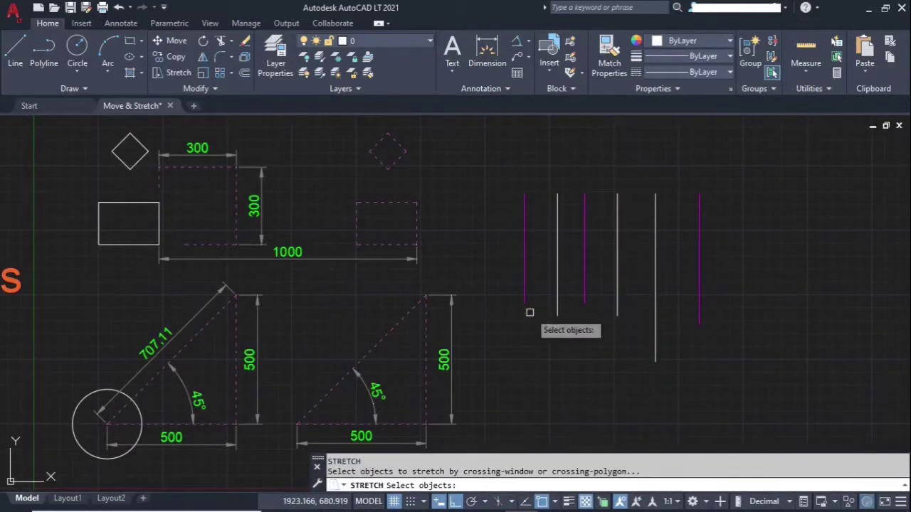
{"action": "left_click", "coordinate": [730, 272]}
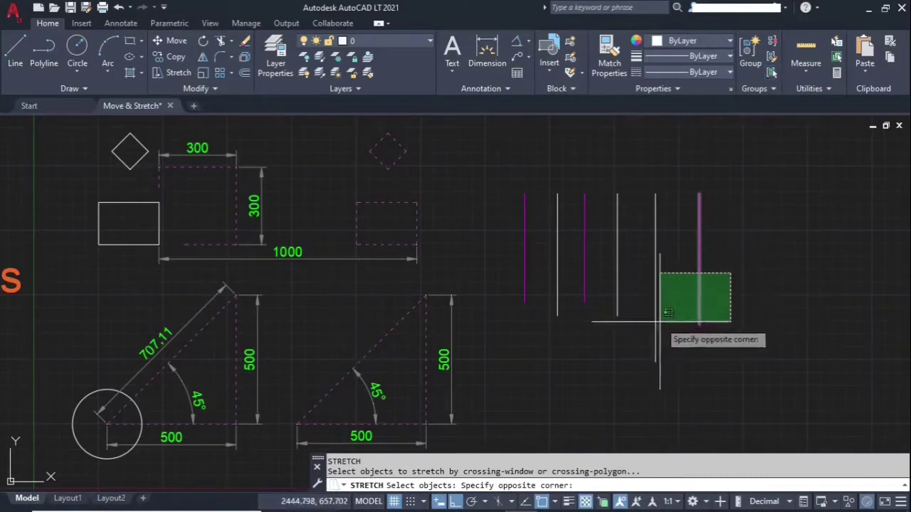
{"action": "left_click", "coordinate": [498, 388]}
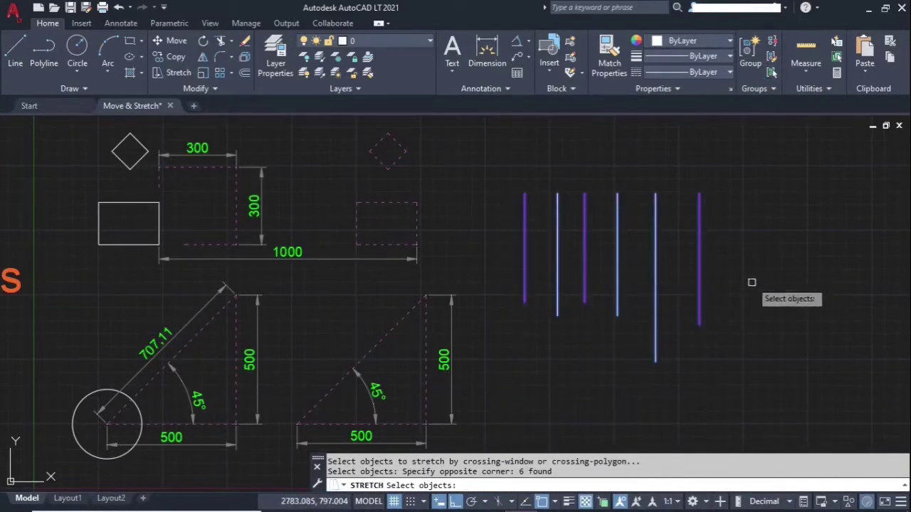
{"action": "key", "text": "Return"}
{"action": "left_click", "coordinate": [757, 254]}
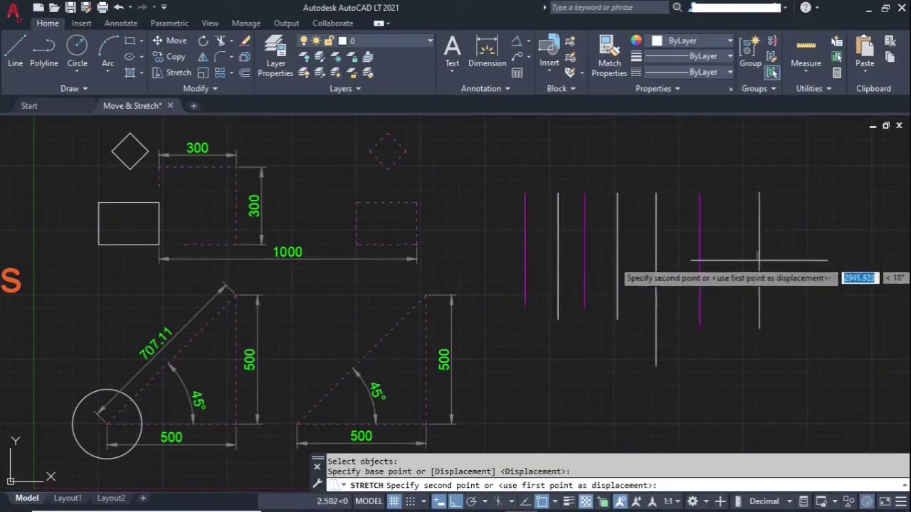
{"action": "left_click", "coordinate": [765, 305]}
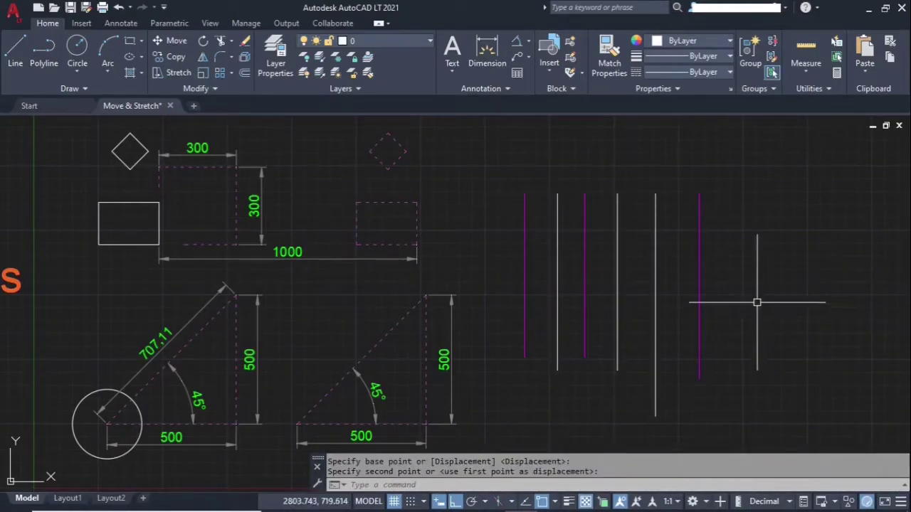
Stretch the lower ends of only the three magenta vertical lines upward, removing the white lines from the selection
{"action": "key", "text": "Return"}
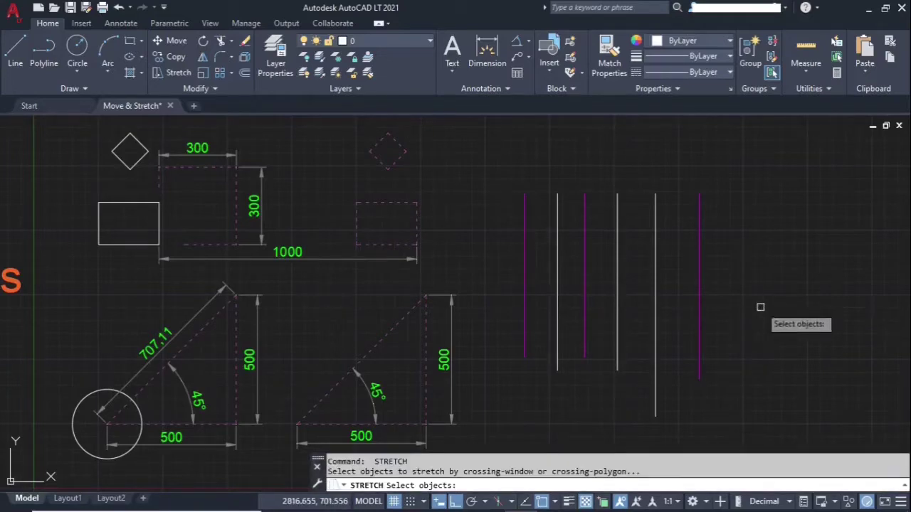
{"action": "left_click", "coordinate": [760, 305]}
{"action": "left_click", "coordinate": [422, 453]}
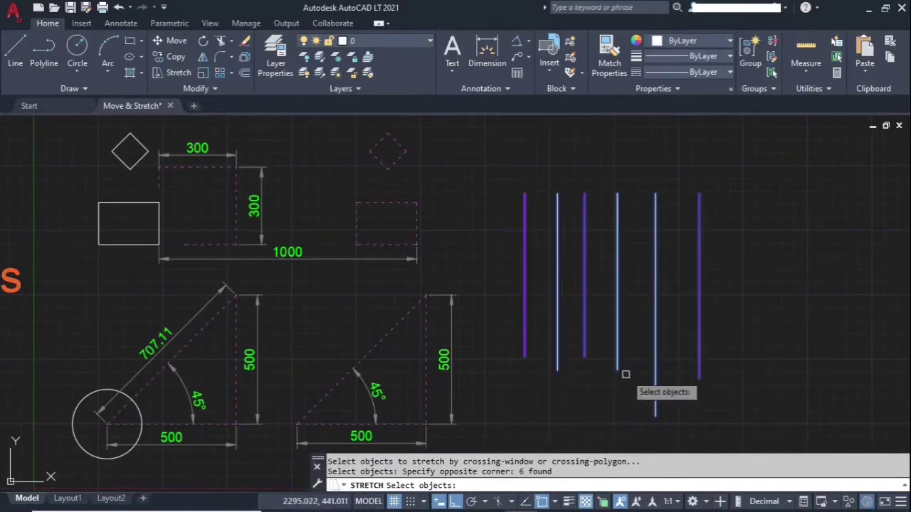
{"action": "left_click", "coordinate": [677, 346], "text": "shift"}
{"action": "left_click", "coordinate": [618, 380], "text": "shift"}
{"action": "left_click", "coordinate": [566, 365], "text": "shift"}
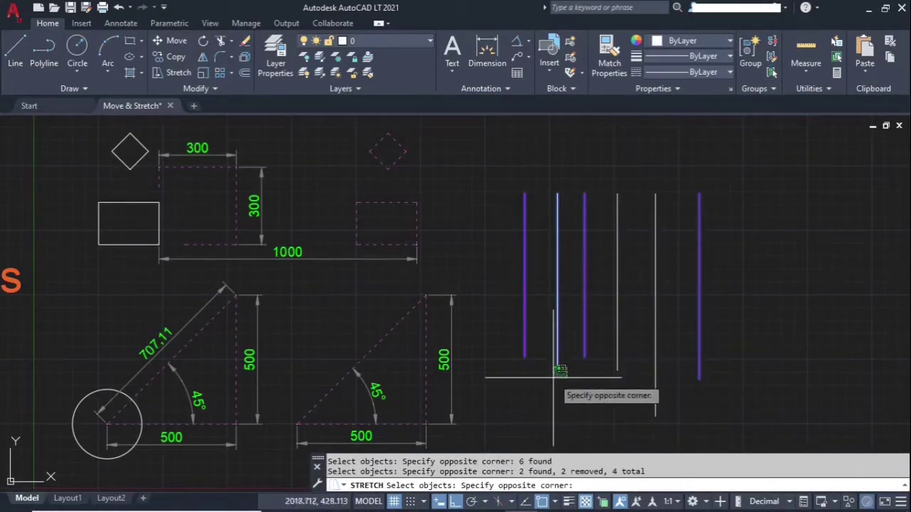
{"action": "left_click", "coordinate": [546, 384], "text": "shift"}
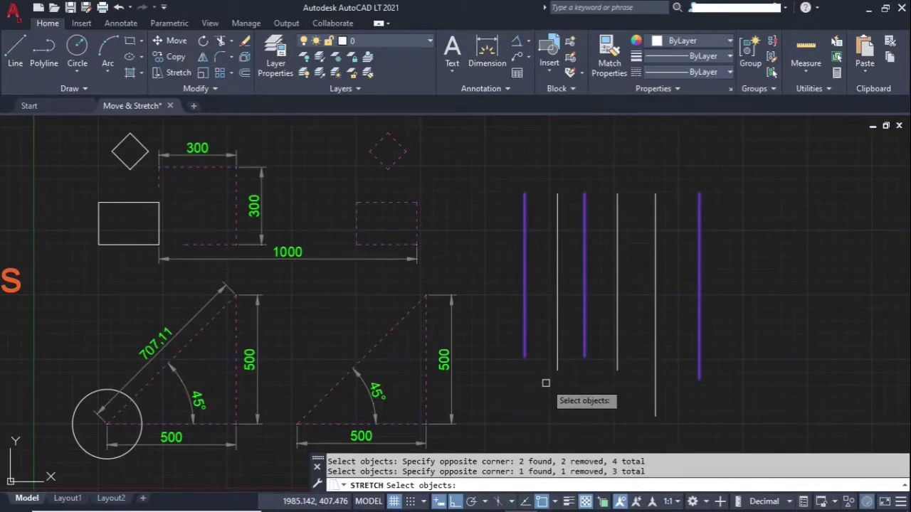
{"action": "key", "text": "Return"}
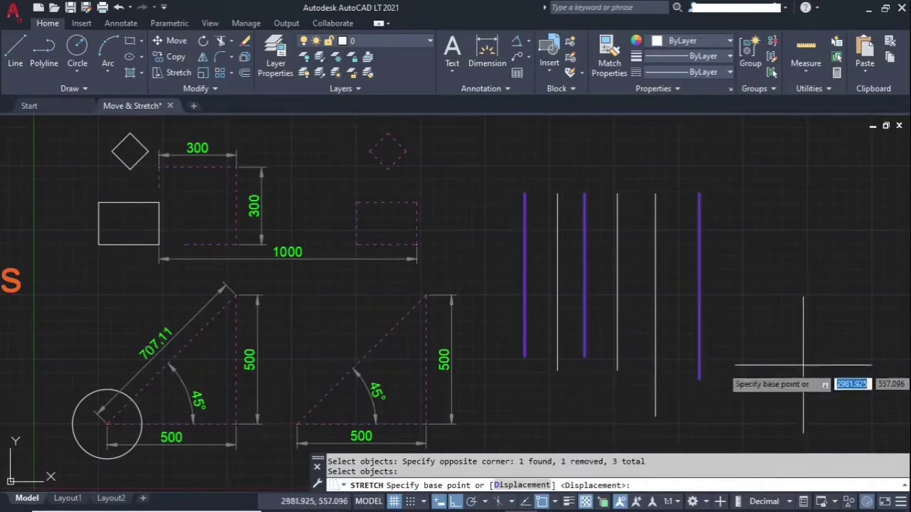
{"action": "left_click", "coordinate": [797, 392]}
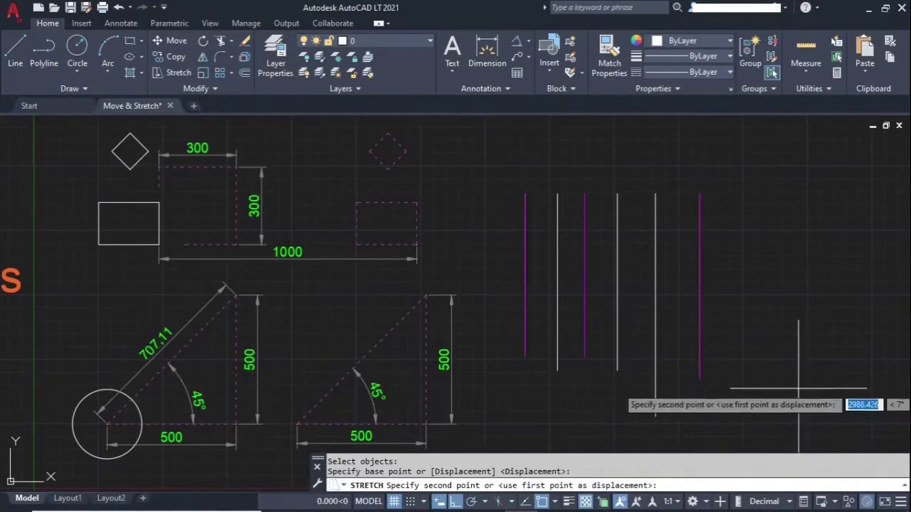
{"action": "left_click", "coordinate": [795, 345]}
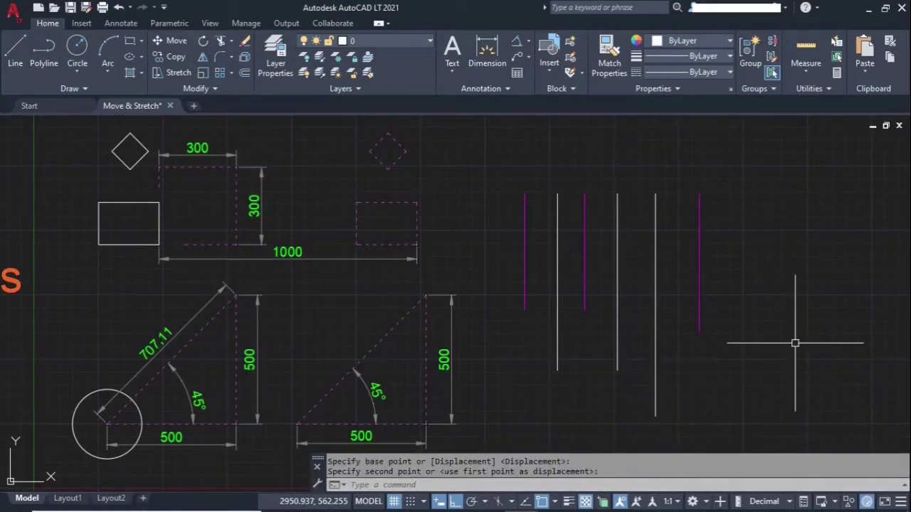
Select the three magenta lines, stretch their lower end grips downward together, and clear the selection
{"action": "left_click", "coordinate": [537, 298]}
{"action": "left_click", "coordinate": [501, 312]}
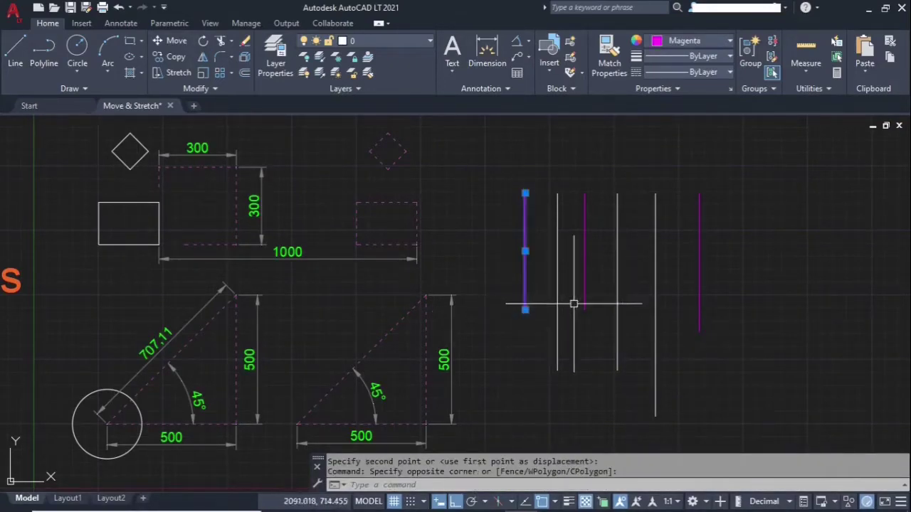
{"action": "left_click", "coordinate": [593, 293]}
{"action": "left_click", "coordinate": [568, 300]}
{"action": "left_click", "coordinate": [705, 292]}
{"action": "left_click", "coordinate": [678, 300]}
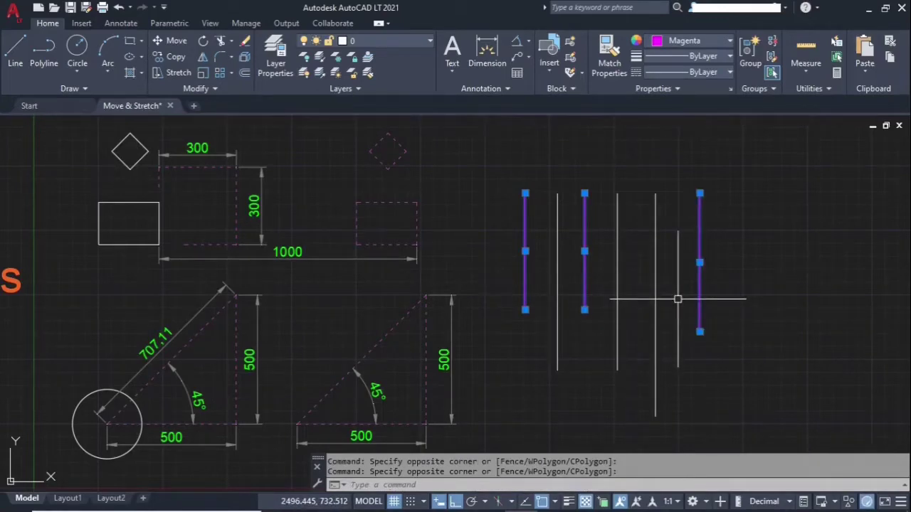
{"action": "left_click", "coordinate": [526, 310]}
{"action": "left_click", "coordinate": [584, 310], "text": "shift"}
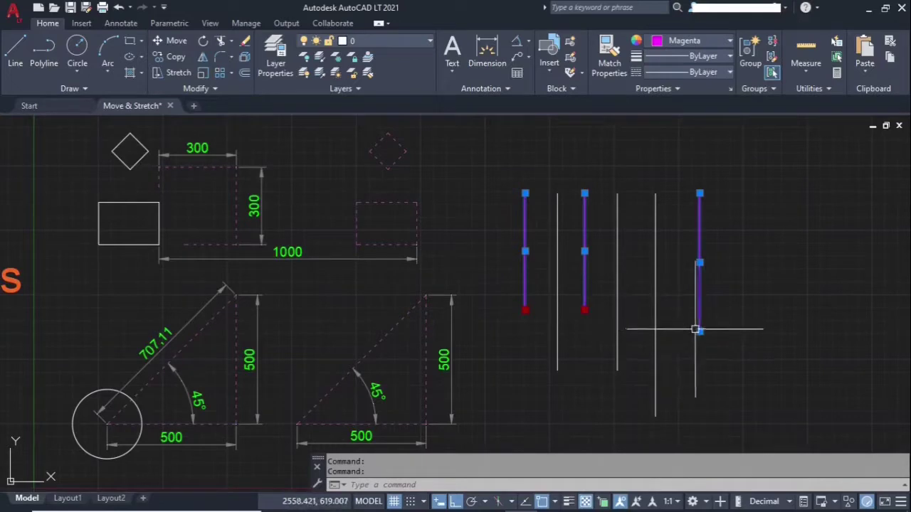
{"action": "left_click", "coordinate": [699, 332], "text": "shift"}
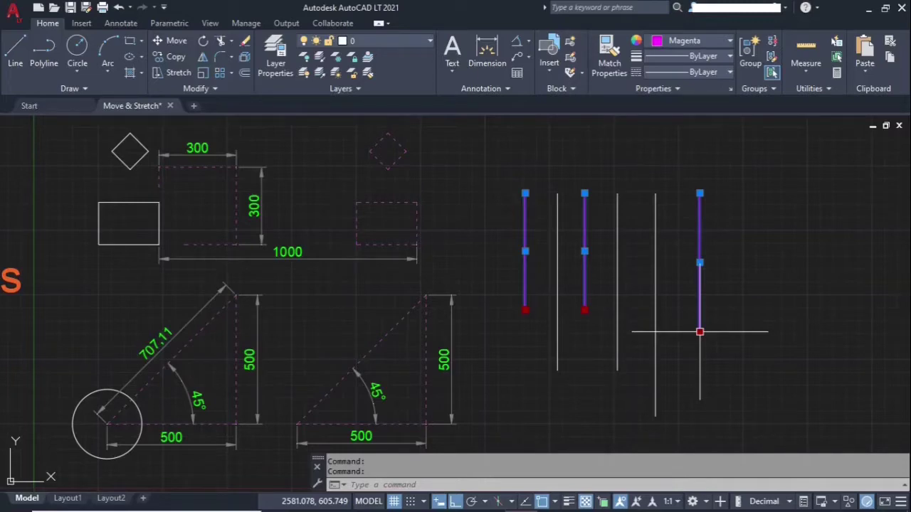
{"action": "left_click", "coordinate": [700, 332]}
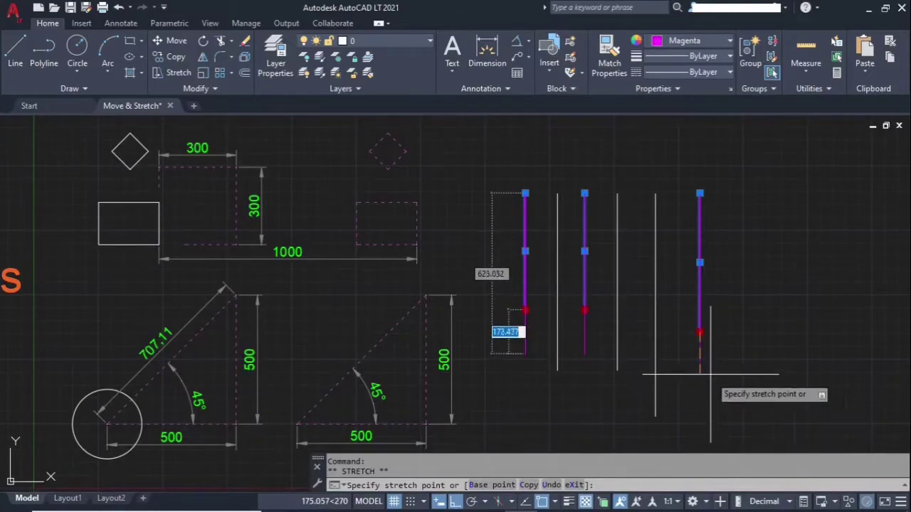
{"action": "left_click", "coordinate": [710, 372]}
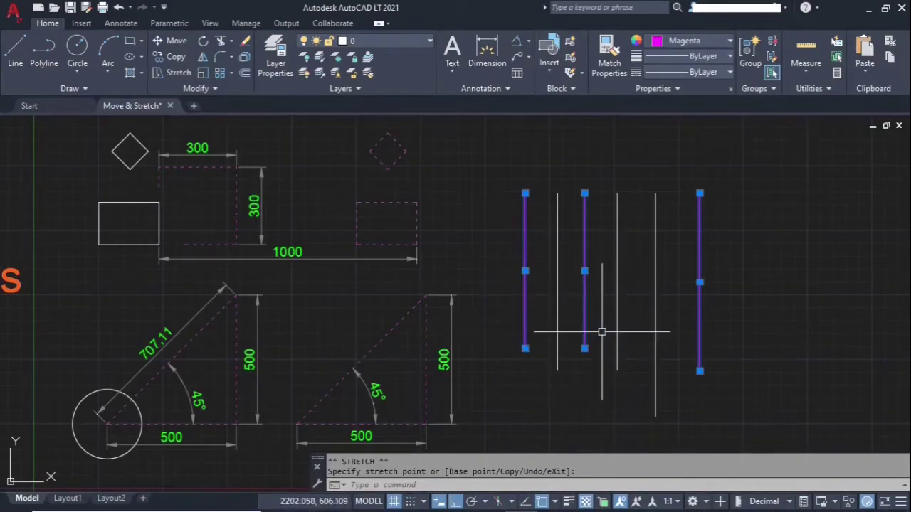
{"action": "key", "text": "Escape"}
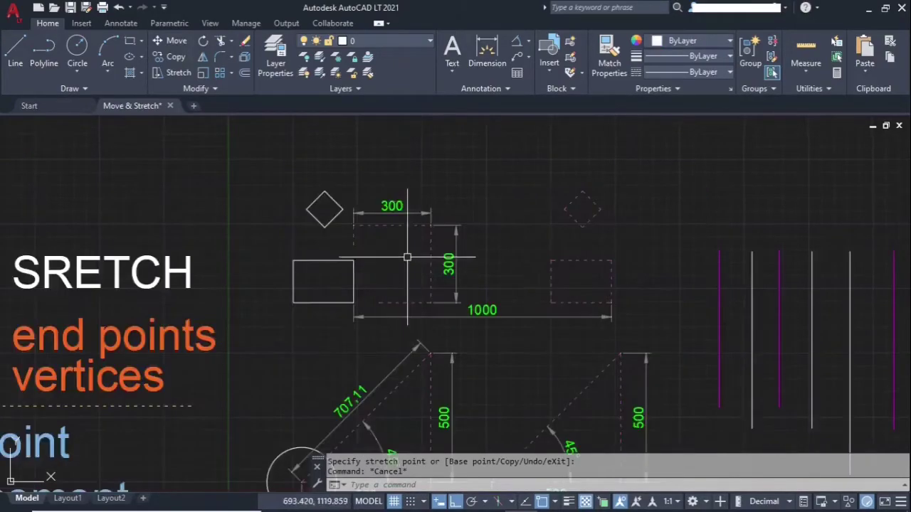
{"action": "key", "text": "Escape"}
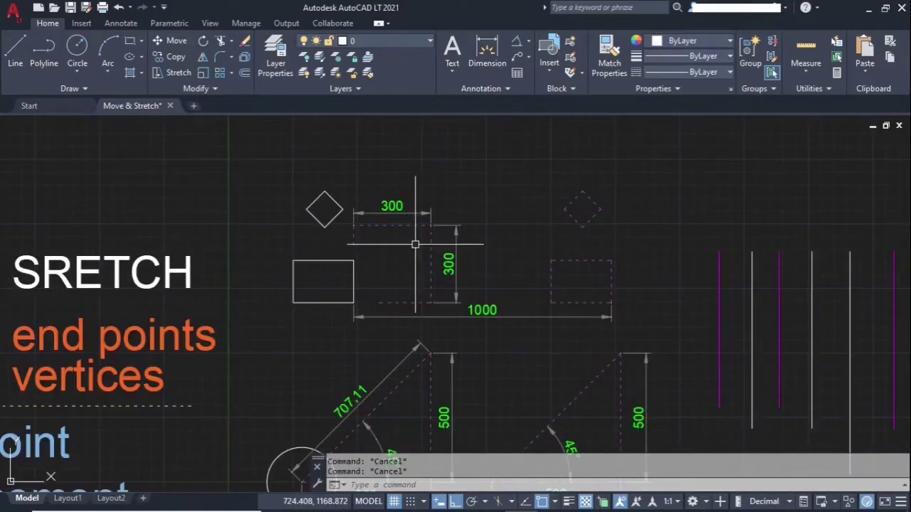
Try to stretch the solid rectangle's right-hand vertices upward together with the 1000 dimension
{"action": "key", "text": "Return"}
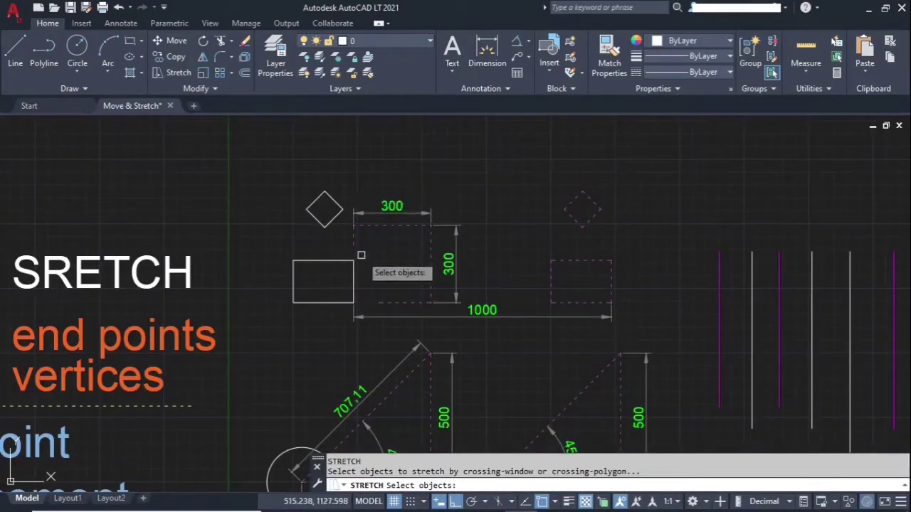
{"action": "scroll", "coordinate": [361, 254], "scroll_direction": "up", "scroll_amount": 4}
{"action": "scroll", "coordinate": [368, 243], "scroll_direction": "down", "scroll_amount": 4}
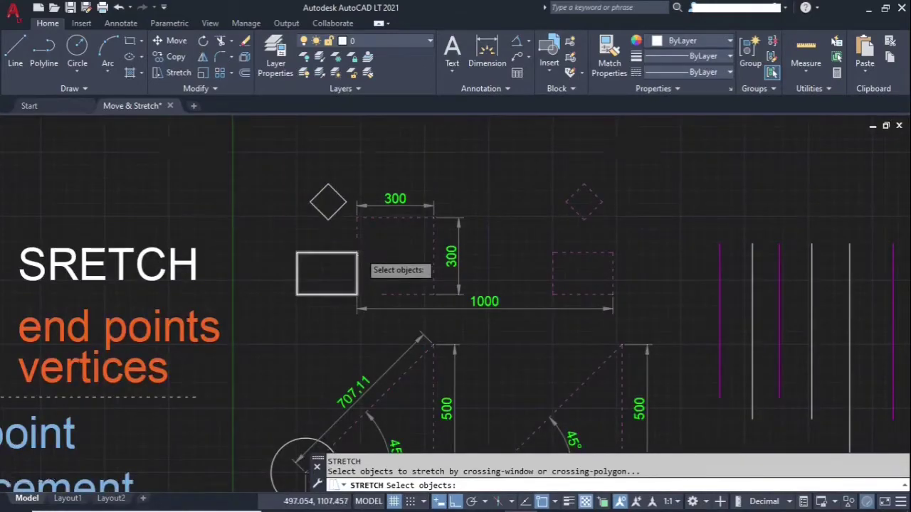
{"action": "scroll", "coordinate": [363, 256], "scroll_direction": "up", "scroll_amount": 4}
{"action": "left_click", "coordinate": [395, 221]}
{"action": "left_click", "coordinate": [342, 409]}
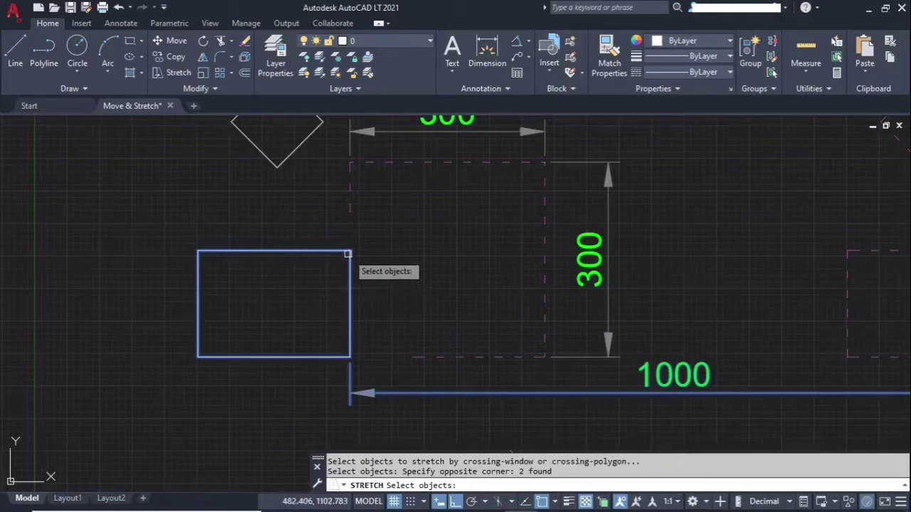
{"action": "key", "text": "Return"}
{"action": "left_click", "coordinate": [382, 234]}
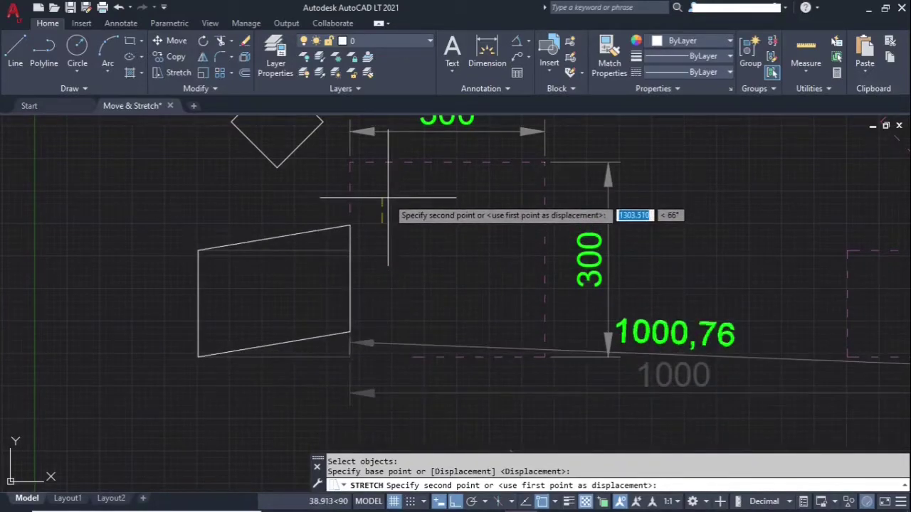
{"action": "key", "text": "Escape"}
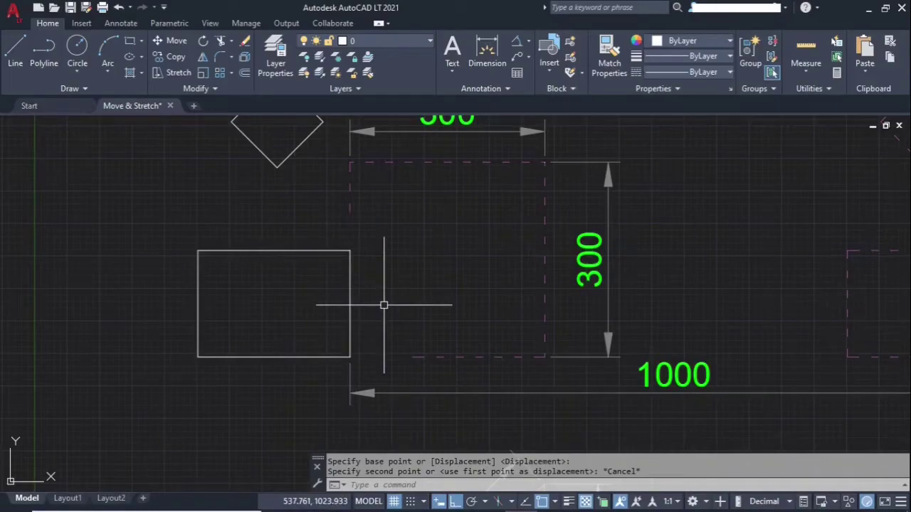
Stretch the fully enclosed solid diamond and rectangle straight upward, excluding the dashed outline and dimensions from the selection
{"action": "scroll", "coordinate": [383, 304], "scroll_direction": "down", "scroll_amount": 2}
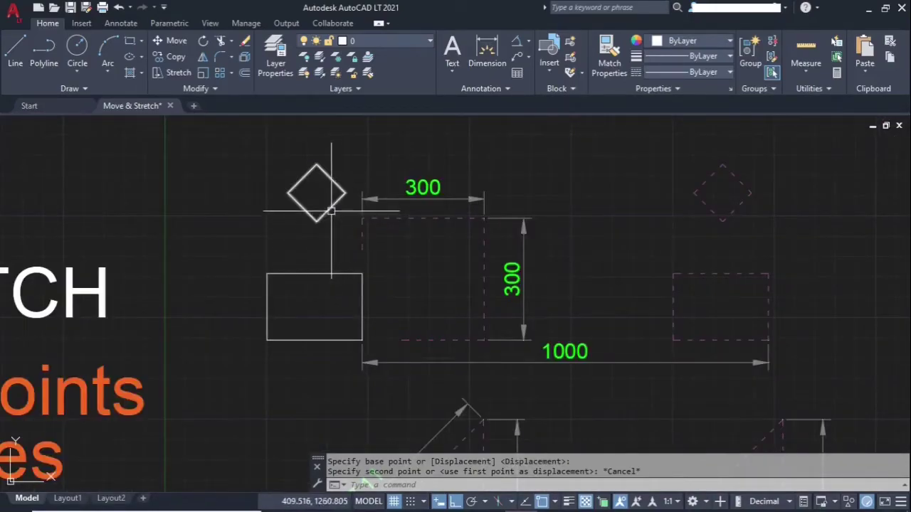
{"action": "scroll", "coordinate": [349, 184], "scroll_direction": "up", "scroll_amount": 4}
{"action": "scroll", "coordinate": [350, 180], "scroll_direction": "down", "scroll_amount": 3}
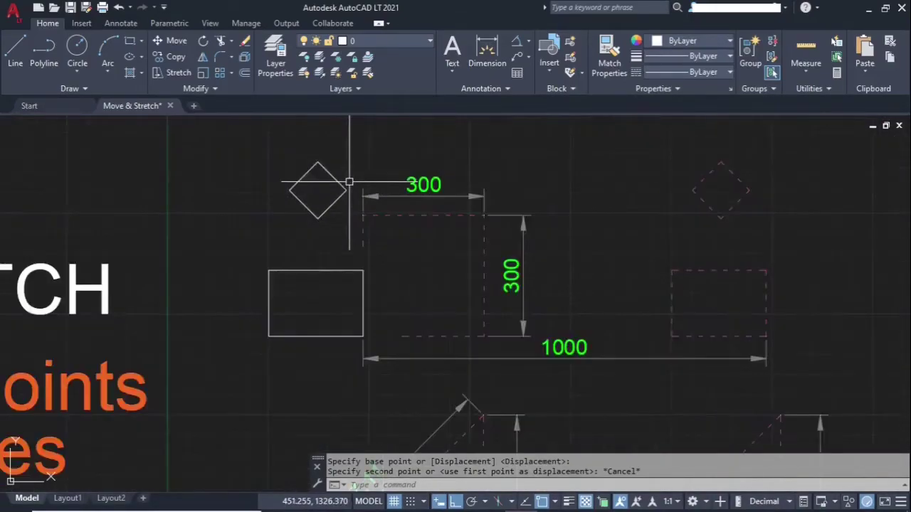
{"action": "type", "text": "s"}
{"action": "key", "text": "Return"}
{"action": "left_click", "coordinate": [403, 145]}
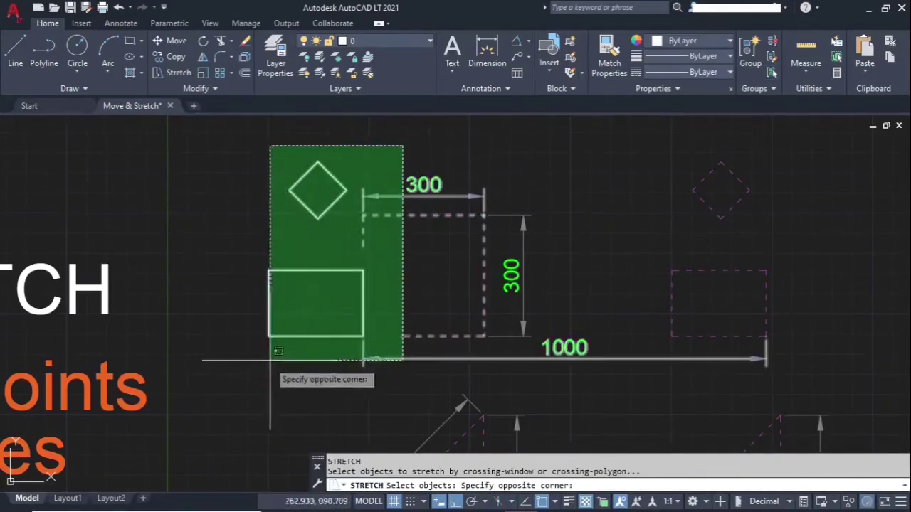
{"action": "left_click", "coordinate": [242, 384]}
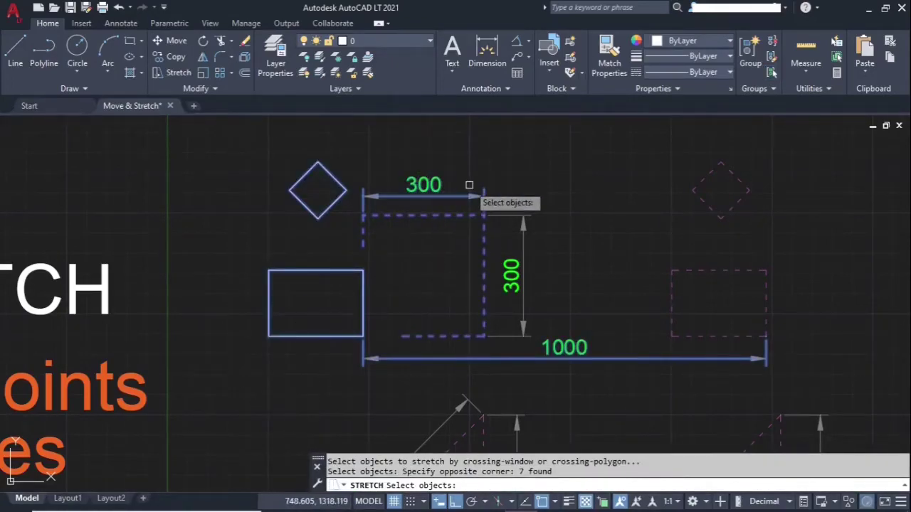
{"action": "left_click", "coordinate": [572, 138], "text": "shift"}
{"action": "left_click", "coordinate": [383, 375], "text": "shift"}
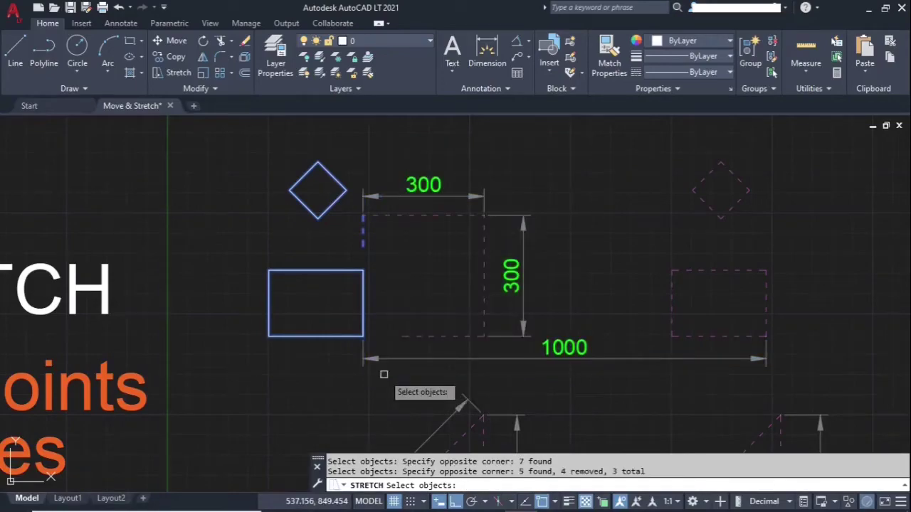
{"action": "left_click", "coordinate": [358, 213], "text": "shift"}
{"action": "left_click", "coordinate": [471, 243], "text": "shift"}
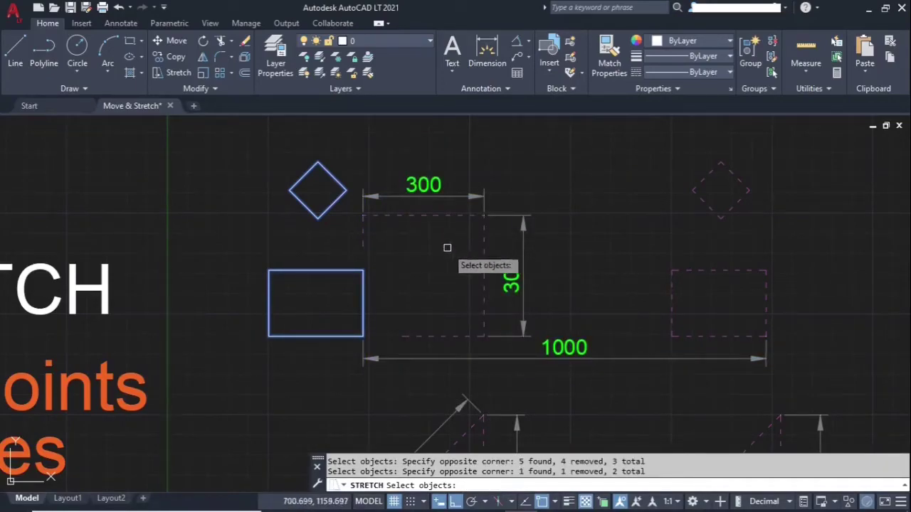
{"action": "key", "text": "Return"}
{"action": "left_click", "coordinate": [379, 299]}
{"action": "scroll", "coordinate": [433, 296], "scroll_direction": "down", "scroll_amount": 4}
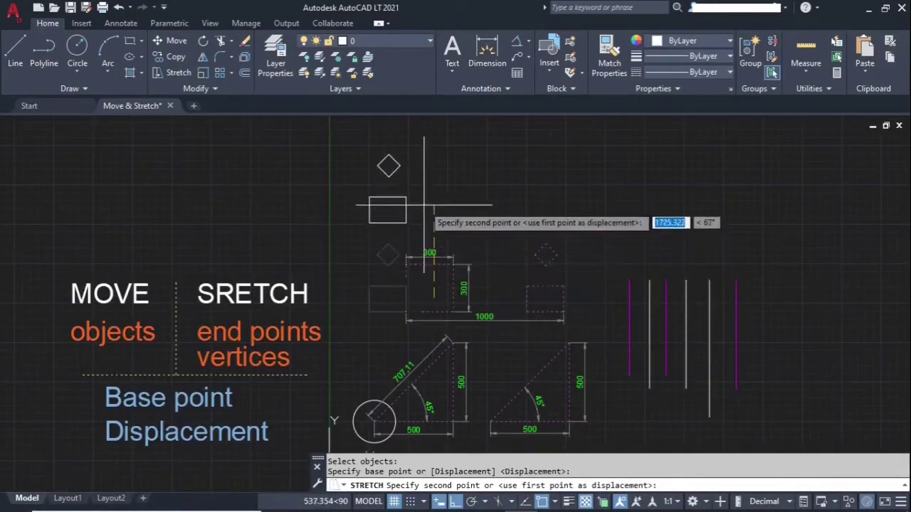
{"action": "left_click", "coordinate": [455, 188]}
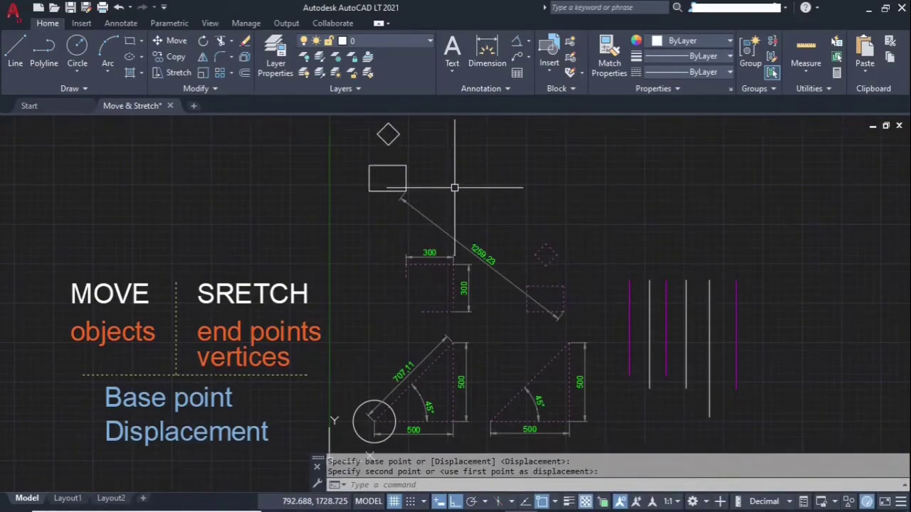
{"action": "middle_click_drag", "start_coordinate": [455, 188], "coordinate": [458, 294]}
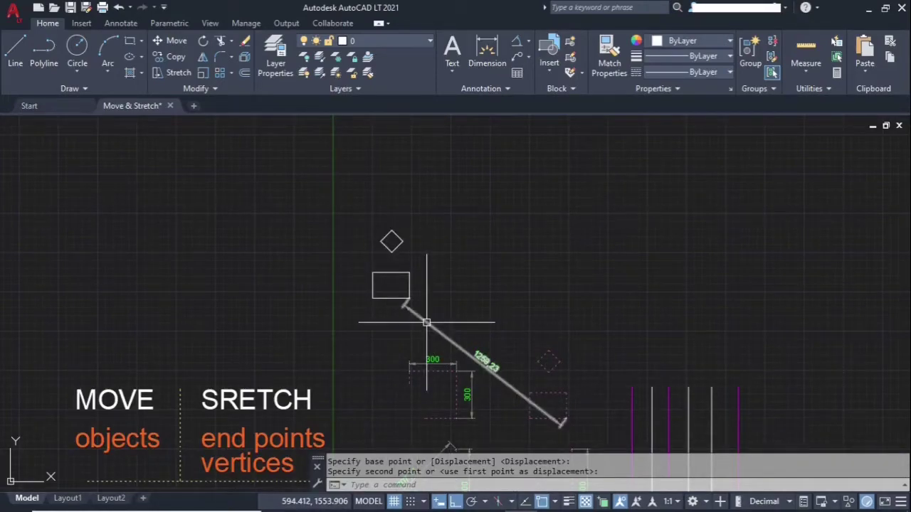
{"action": "key", "text": "Escape"}
{"action": "key", "text": "Escape"}
{"action": "mouse_move", "coordinate": [437, 306]}
{"action": "middle_mouse_down"}
{"action": "mouse_move", "coordinate": [362, 254]}
{"action": "mouse_move", "coordinate": [363, 278]}
{"action": "middle_mouse_up"}
{"action": "middle_click_drag", "start_coordinate": [594, 326], "coordinate": [563, 247]}
{"action": "type", "text": "s"}
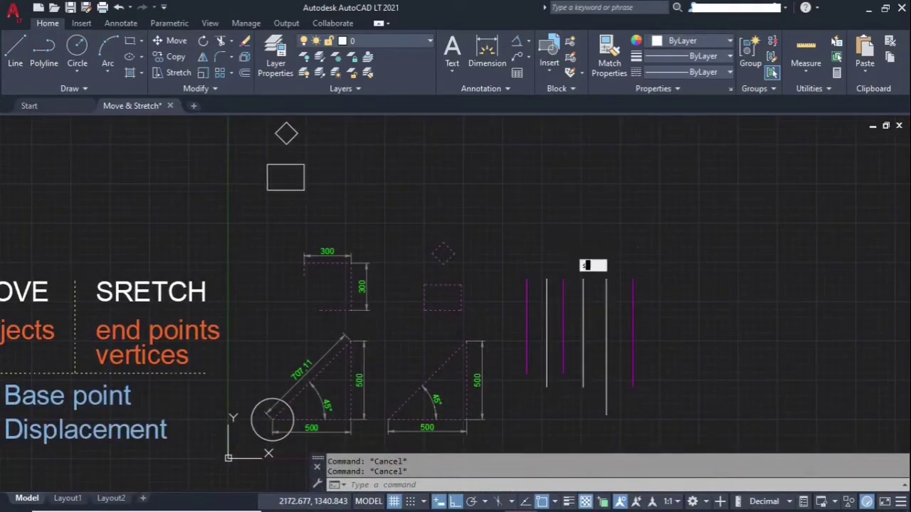
{"action": "key", "text": "Return"}
{"action": "middle_click_drag", "start_coordinate": [288, 186], "coordinate": [330, 276]}
{"action": "scroll", "coordinate": [336, 215], "scroll_direction": "up", "scroll_amount": 6}
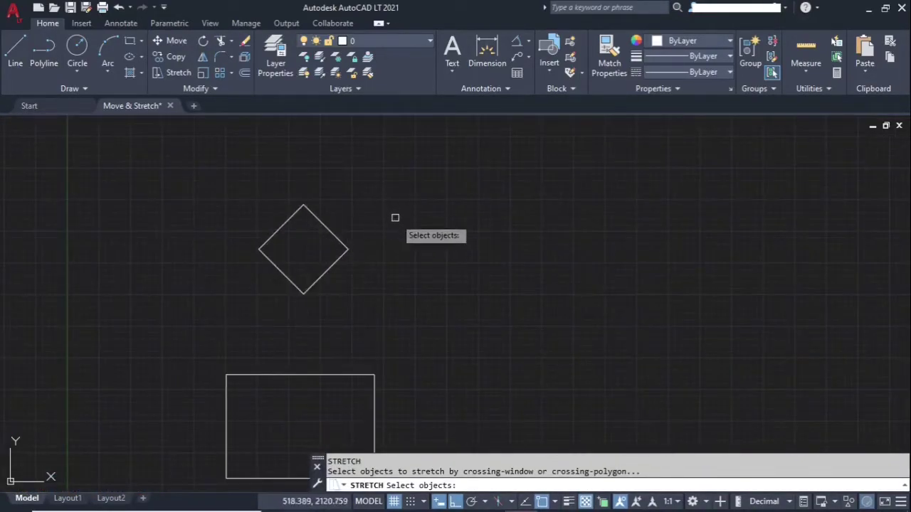
{"action": "middle_click_drag", "start_coordinate": [374, 393], "coordinate": [354, 297]}
{"action": "scroll", "coordinate": [378, 229], "scroll_direction": "down", "scroll_amount": 2}
{"action": "left_click", "coordinate": [385, 221]}
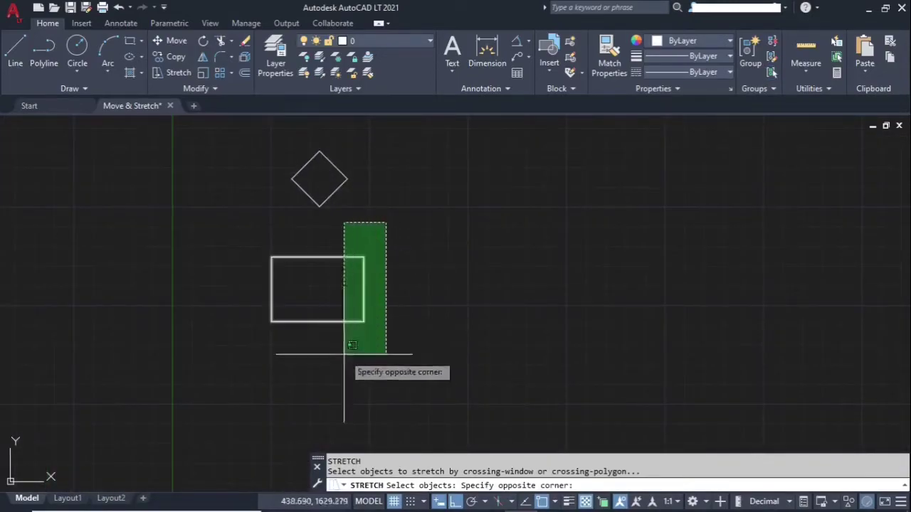
{"action": "left_click", "coordinate": [344, 362]}
Move the solid diamond and rectangle straight down together until the rectangle's lower-right corner meets the dashed 300 square's lower-left corner
{"action": "key", "text": "Return"}
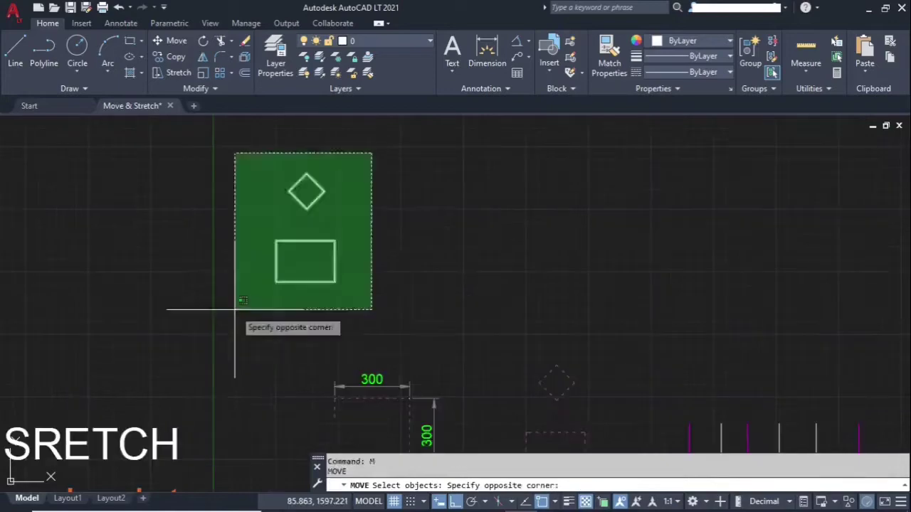
{"action": "left_click", "coordinate": [235, 313]}
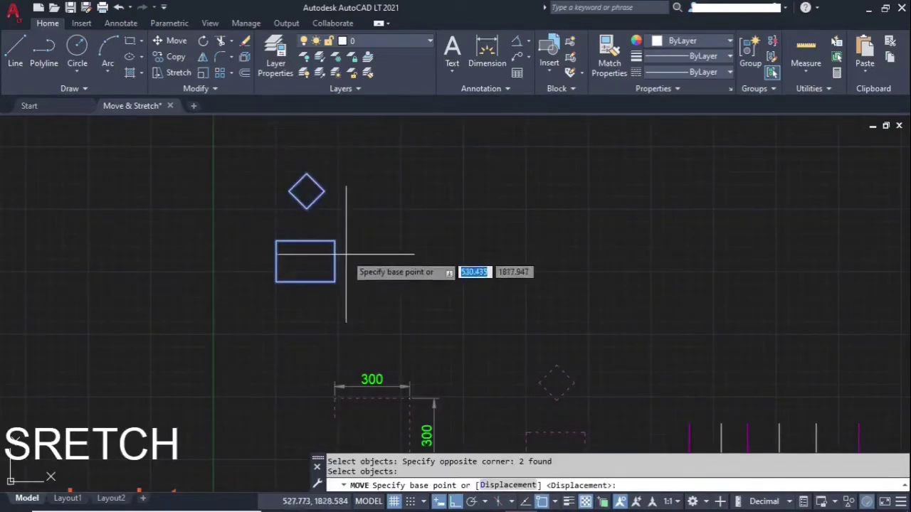
{"action": "left_click", "coordinate": [335, 242]}
{"action": "scroll", "coordinate": [342, 271], "scroll_direction": "up", "scroll_amount": 2}
{"action": "left_click", "coordinate": [373, 272]}
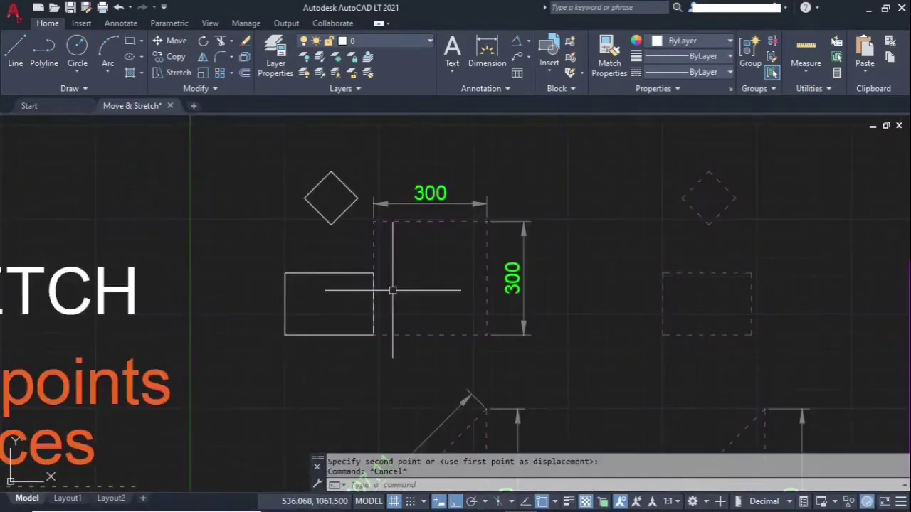
Stretch only the solid rectangle's right-hand vertices by a Displacement of 300,300, removing the two dashed square lines from the selection
{"action": "type", "text": "s"}
{"action": "key", "text": "Return"}
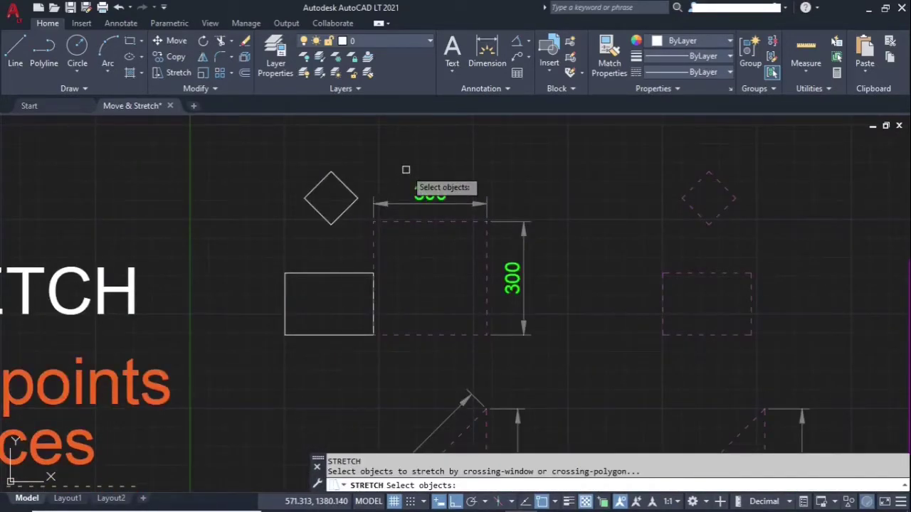
{"action": "left_click", "coordinate": [383, 258]}
{"action": "left_click", "coordinate": [343, 360]}
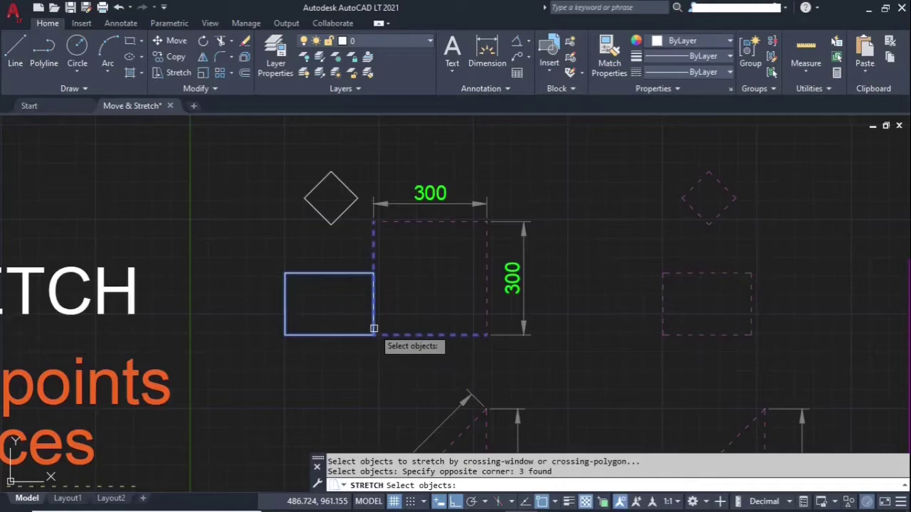
{"action": "left_click", "coordinate": [391, 208], "text": "shift"}
{"action": "left_click", "coordinate": [390, 251], "text": "shift"}
{"action": "left_click", "coordinate": [418, 326], "text": "shift"}
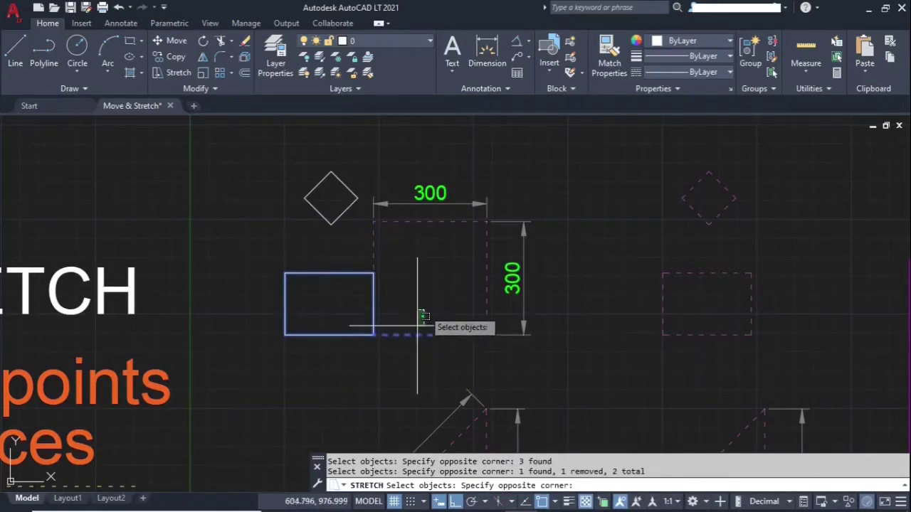
{"action": "left_click", "coordinate": [400, 349], "text": "shift"}
{"action": "key", "text": "Return"}
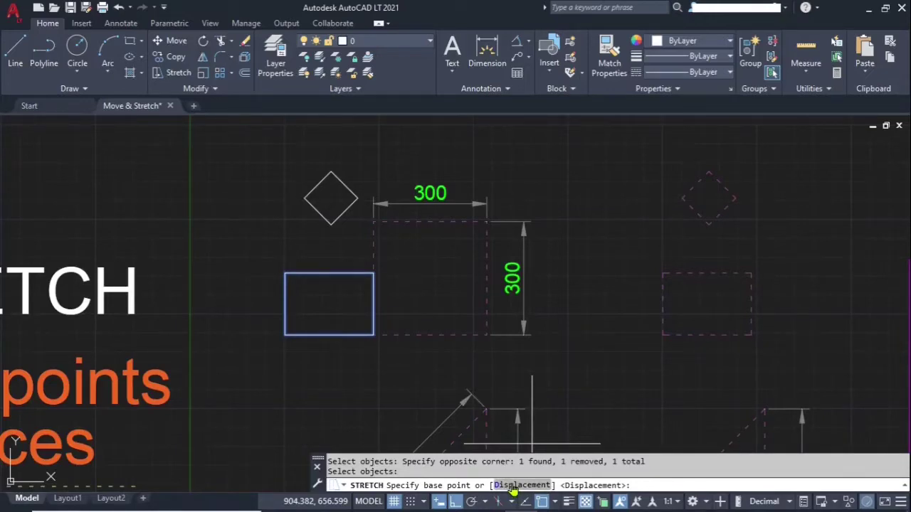
{"action": "left_click", "coordinate": [521, 485]}
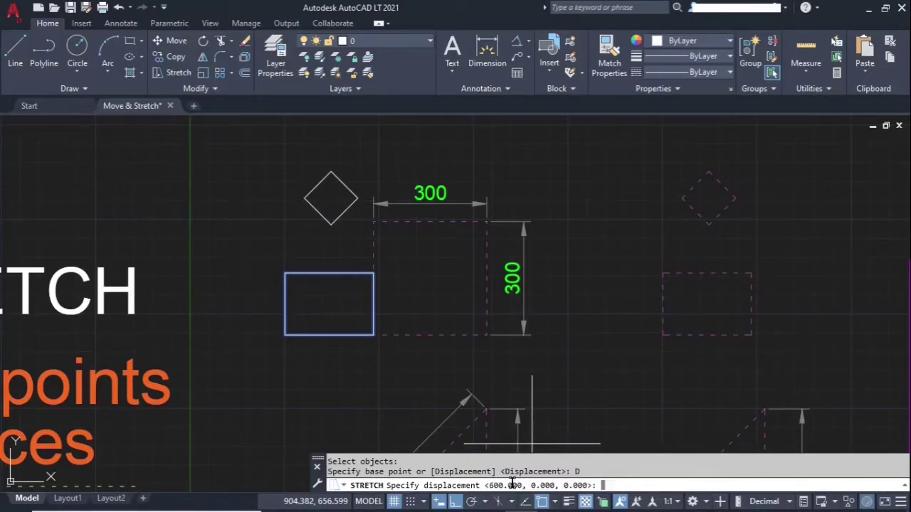
{"action": "type", "text": "300,300"}
{"action": "key", "text": "Return"}
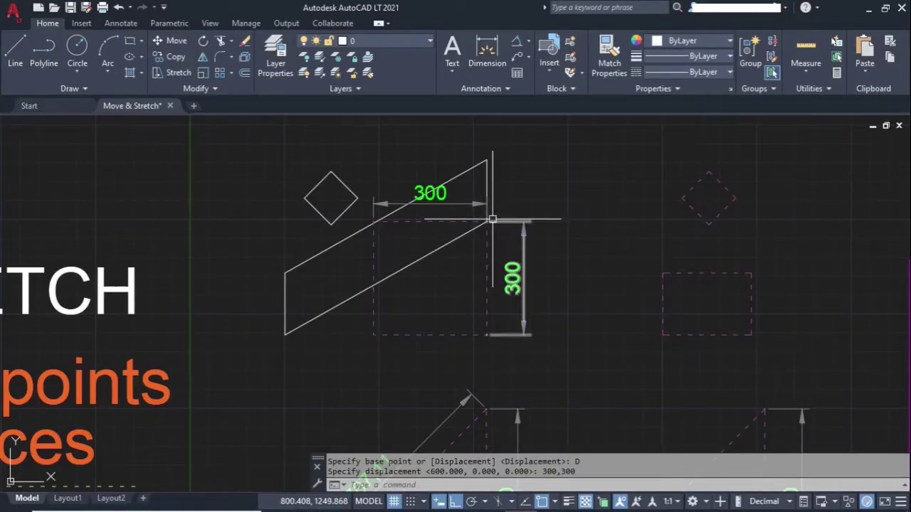
Undo the displacement stretch of the solid rectangle
{"action": "key", "text": "Escape"}
{"action": "key", "text": "Escape"}
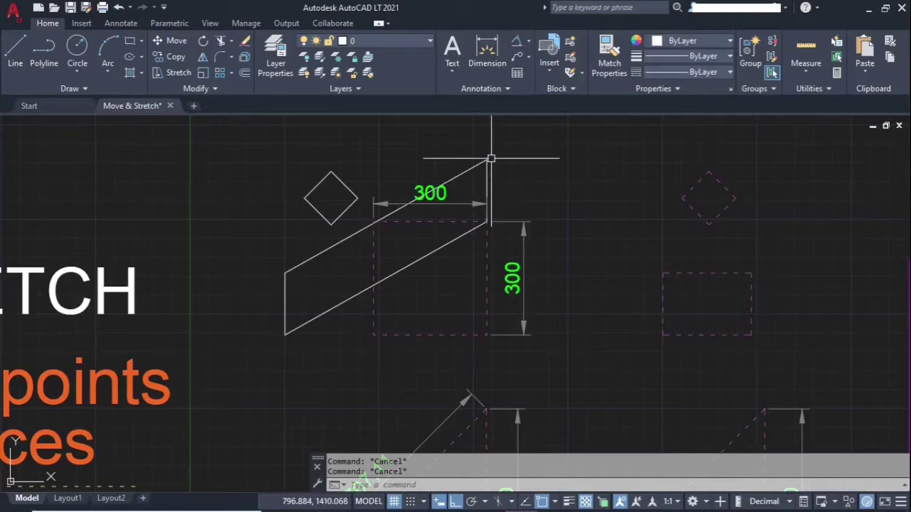
{"action": "type", "text": "u"}
{"action": "key", "text": "Return"}
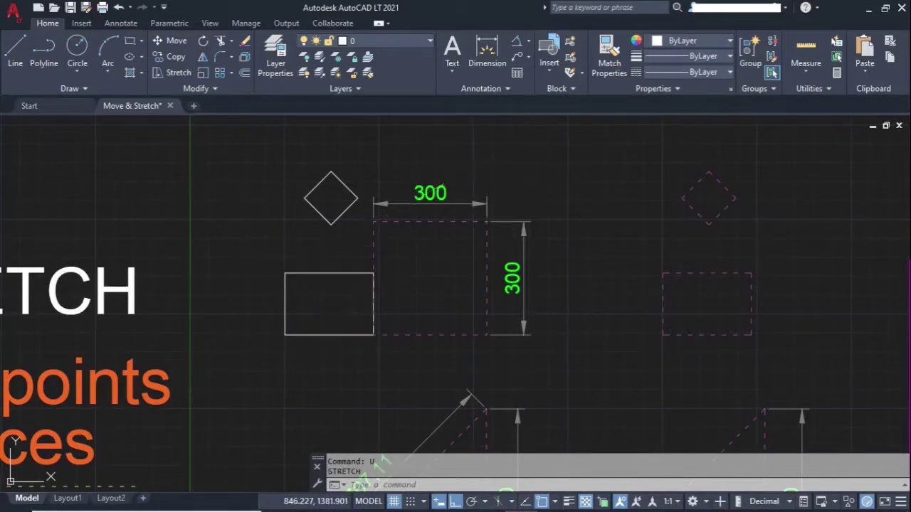
{"action": "key", "text": "Escape"}
Stretch only the rectangle's right-hand vertices from its lower-right corner as base point, entering 300,300 as the second point
{"action": "type", "text": "s"}
{"action": "key", "text": "Return"}
{"action": "left_click", "coordinate": [392, 254]}
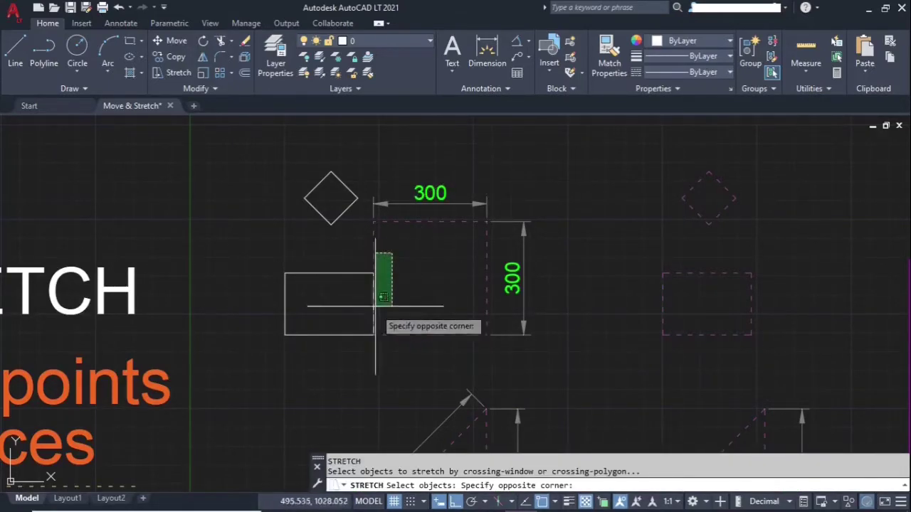
{"action": "left_click", "coordinate": [359, 346]}
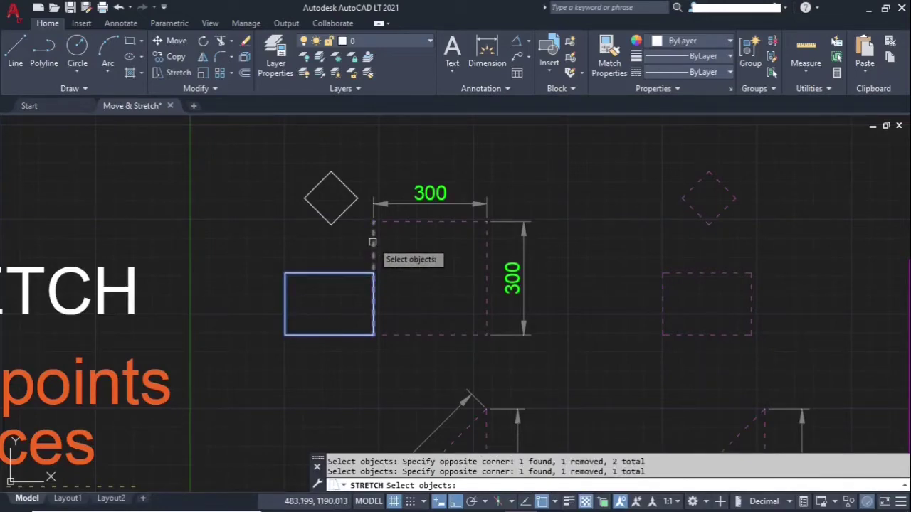
{"action": "key", "text": "Return"}
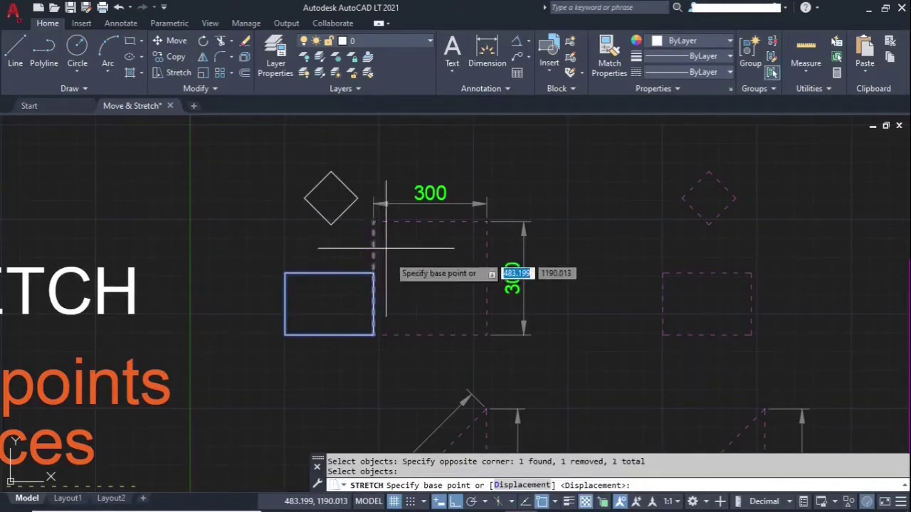
{"action": "left_click", "coordinate": [373, 334]}
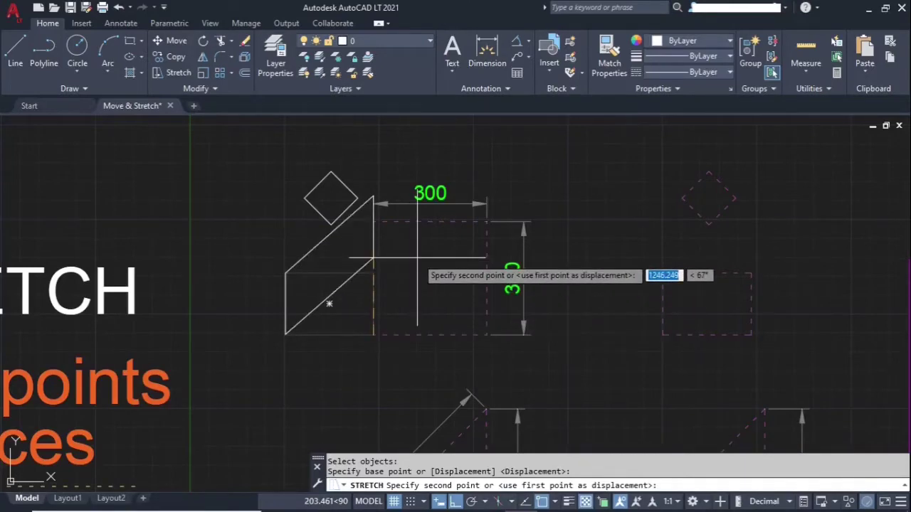
{"action": "type", "text": "300,300"}
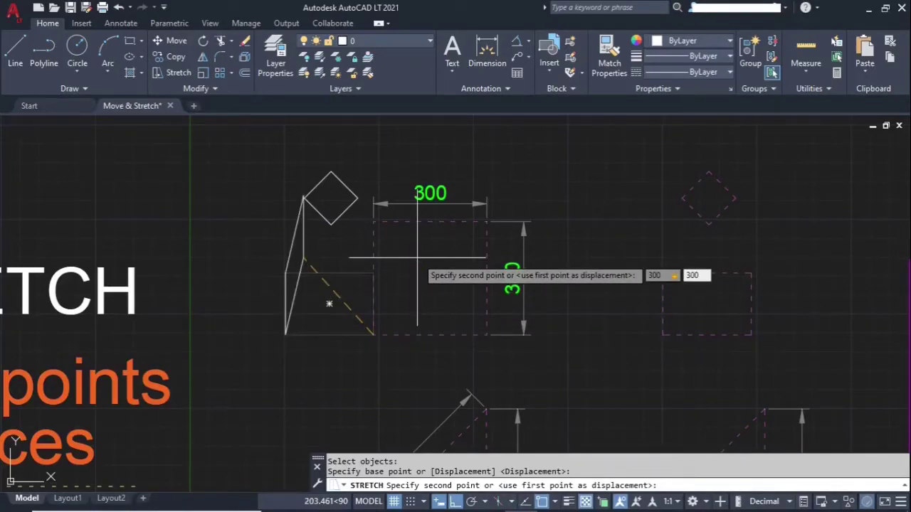
{"action": "key", "text": "Return"}
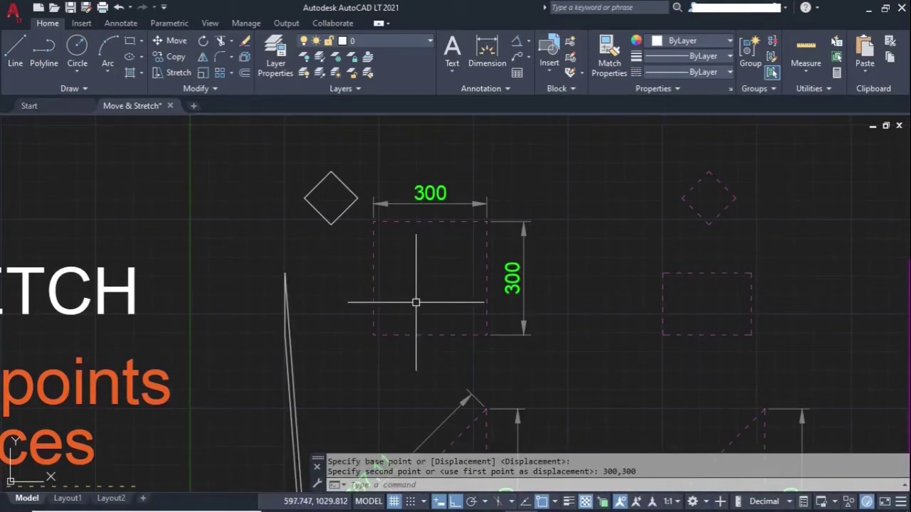
Check the coordinates of the stretched rectangle's lowest vertex inside the circle with the ID command
{"action": "scroll", "coordinate": [420, 288], "scroll_direction": "down", "scroll_amount": 5}
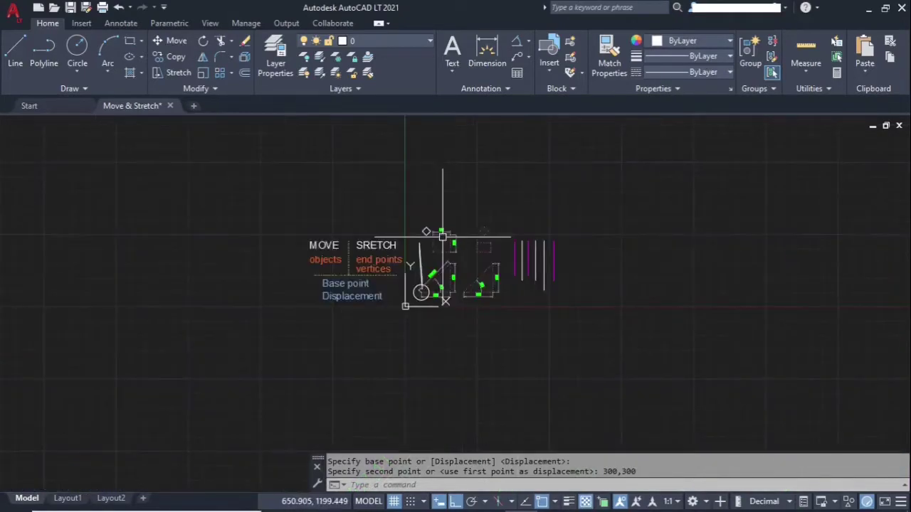
{"action": "scroll", "coordinate": [456, 249], "scroll_direction": "up", "scroll_amount": 15}
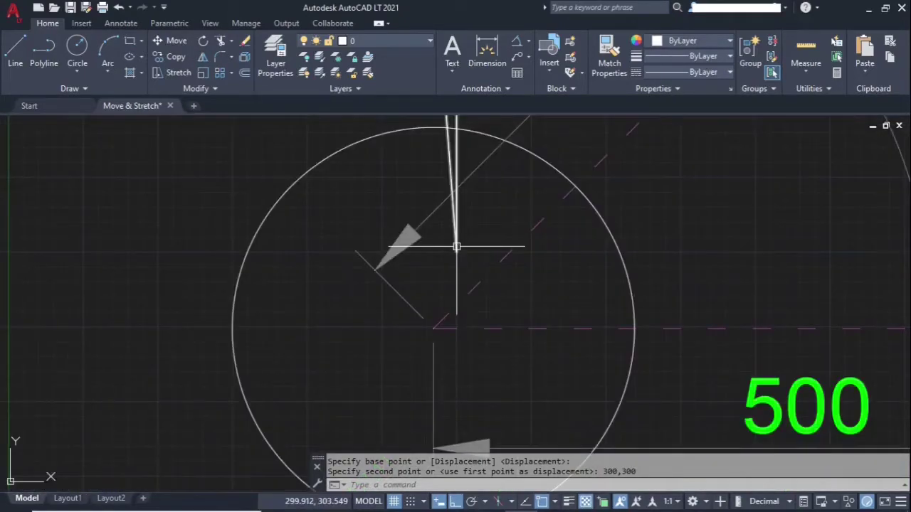
{"action": "type", "text": "ID"}
{"action": "key", "text": "Return"}
{"action": "left_click", "coordinate": [496, 213]}
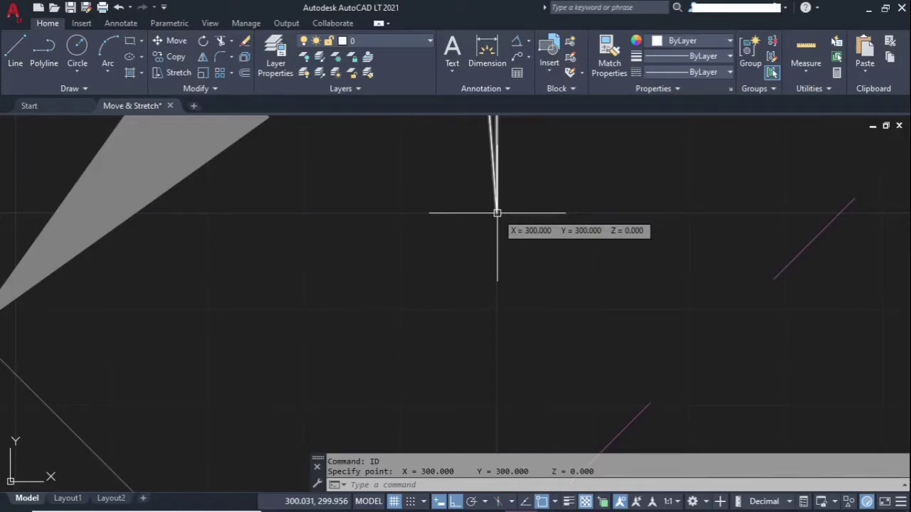
{"action": "key", "text": "Escape"}
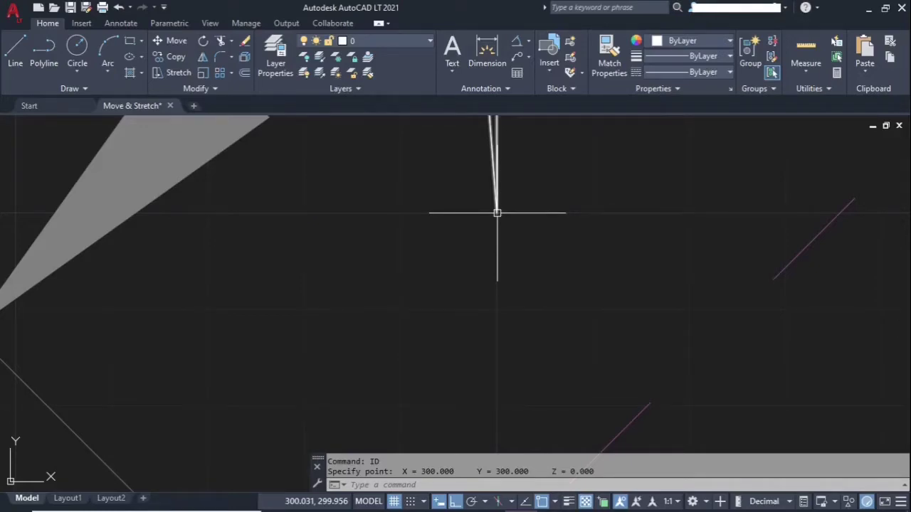
Undo the point query and the stretch that sent the rectangle's vertices into the circle
{"action": "scroll", "coordinate": [494, 235], "scroll_direction": "down", "scroll_amount": 3}
{"action": "type", "text": "u"}
{"action": "key", "text": "Return"}
{"action": "scroll", "coordinate": [489, 349], "scroll_direction": "down", "scroll_amount": 15}
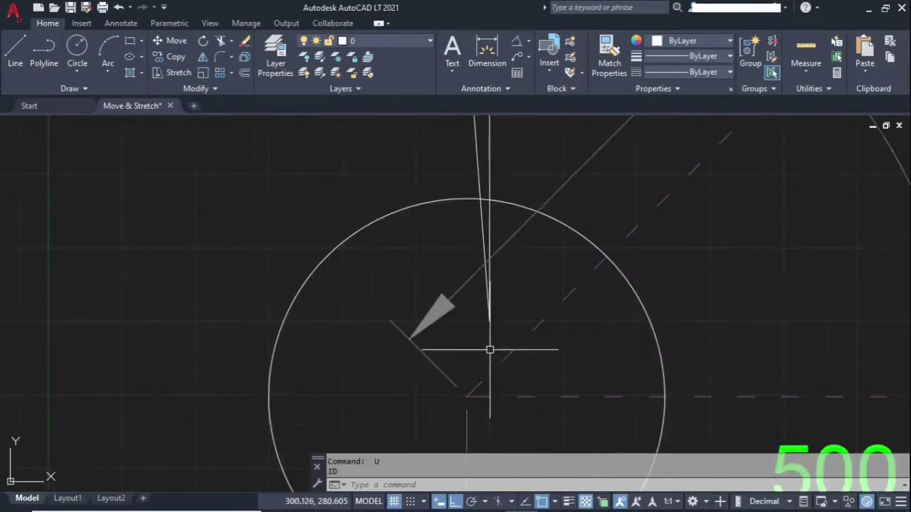
{"action": "scroll", "coordinate": [585, 234], "scroll_direction": "up", "scroll_amount": 5}
{"action": "key", "text": "Escape"}
{"action": "type", "text": "s"}
{"action": "key", "text": "Return"}
{"action": "left_click", "coordinate": [426, 227]}
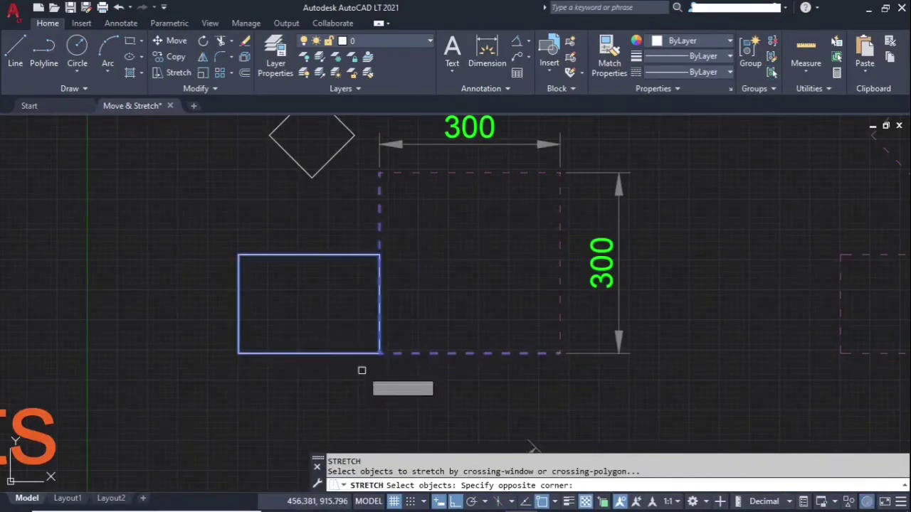
{"action": "left_click", "coordinate": [361, 368]}
{"action": "left_click", "coordinate": [413, 221], "text": "shift"}
{"action": "left_click", "coordinate": [345, 149], "text": "shift"}
{"action": "left_click", "coordinate": [456, 312]}
{"action": "left_click", "coordinate": [413, 374], "text": "shift"}
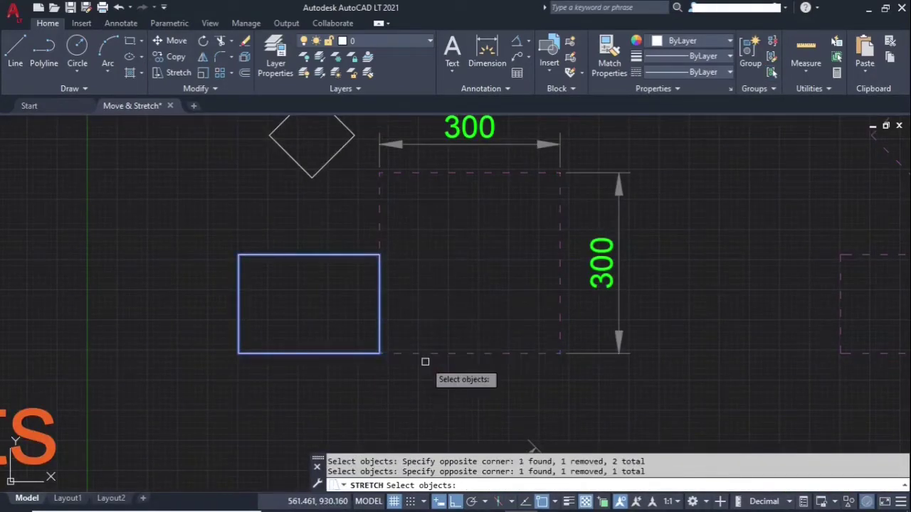
{"action": "key", "text": "Return"}
{"action": "left_click", "coordinate": [379, 353]}
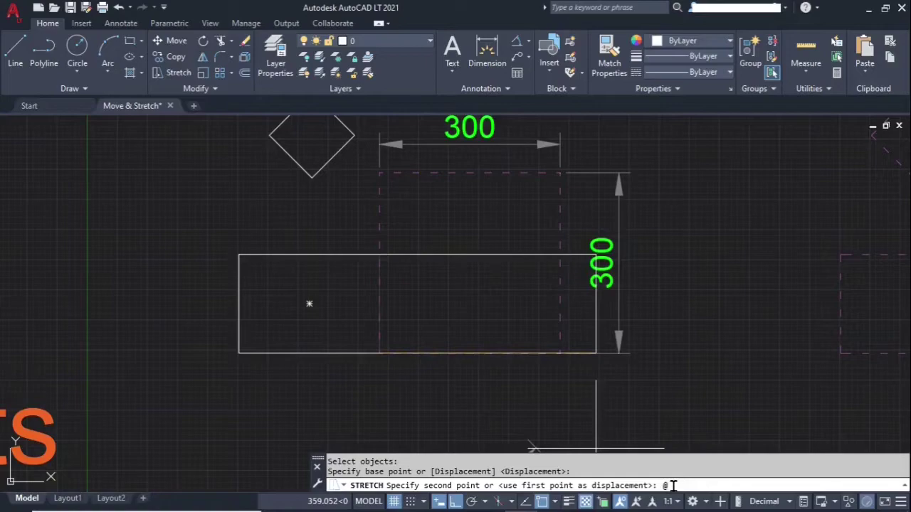
{"action": "type", "text": "@300,300"}
{"action": "key", "text": "Return"}
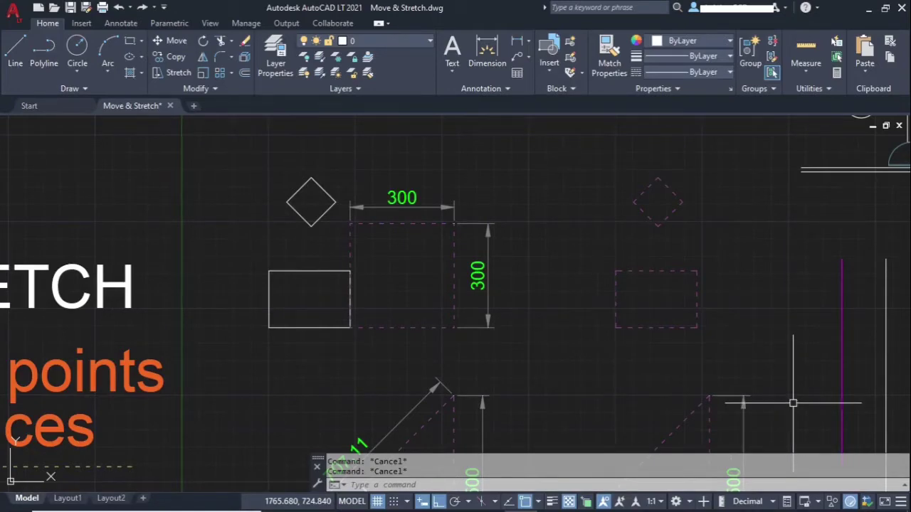
Set the pointer input format in the Dynamic Input settings to relative coordinates for second or next points
{"action": "right_click", "coordinate": [423, 503]}
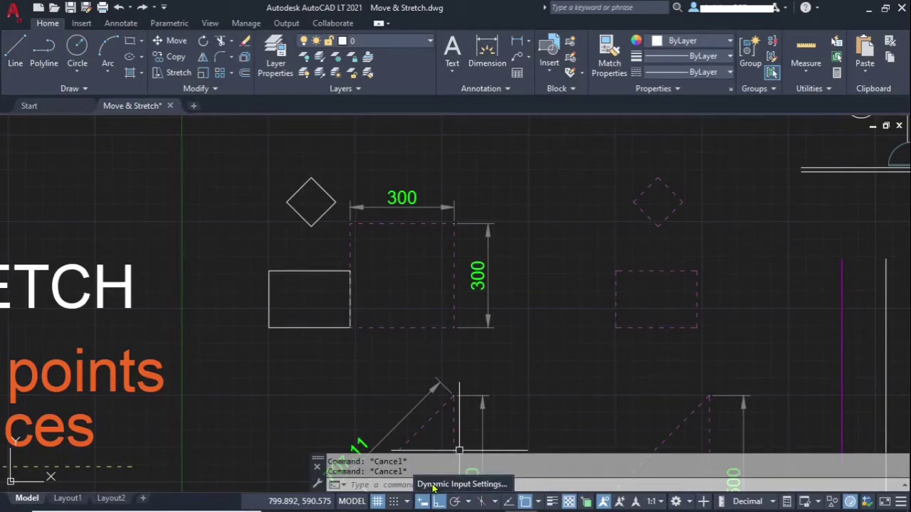
{"action": "left_click", "coordinate": [433, 485]}
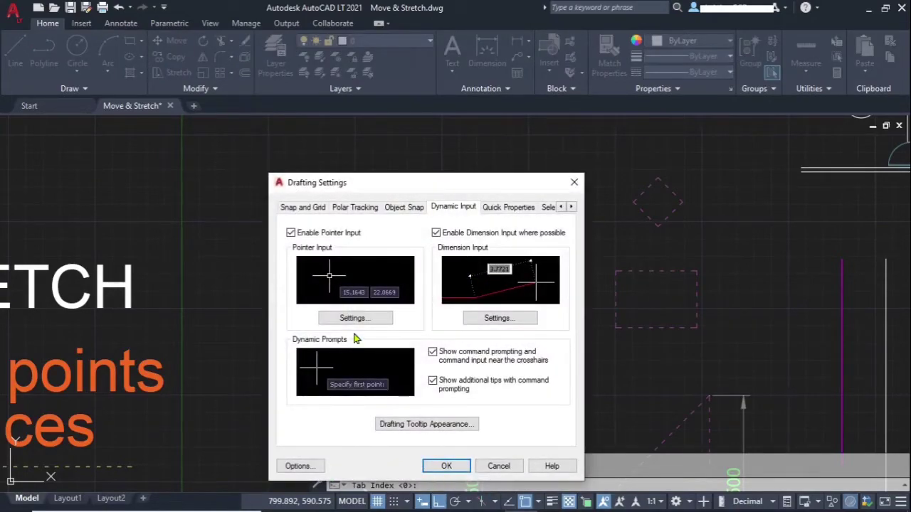
{"action": "left_click", "coordinate": [354, 319]}
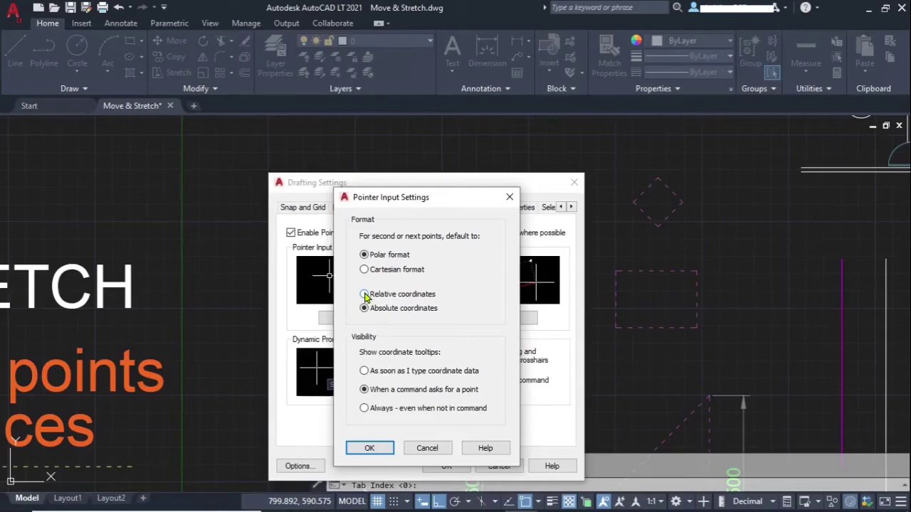
{"action": "left_click", "coordinate": [364, 295]}
{"action": "left_click", "coordinate": [369, 448]}
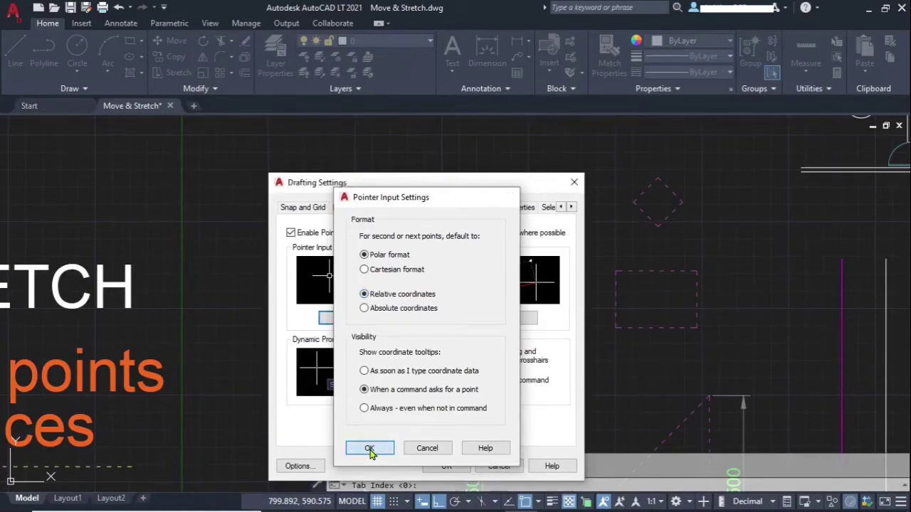
{"action": "left_click", "coordinate": [446, 466]}
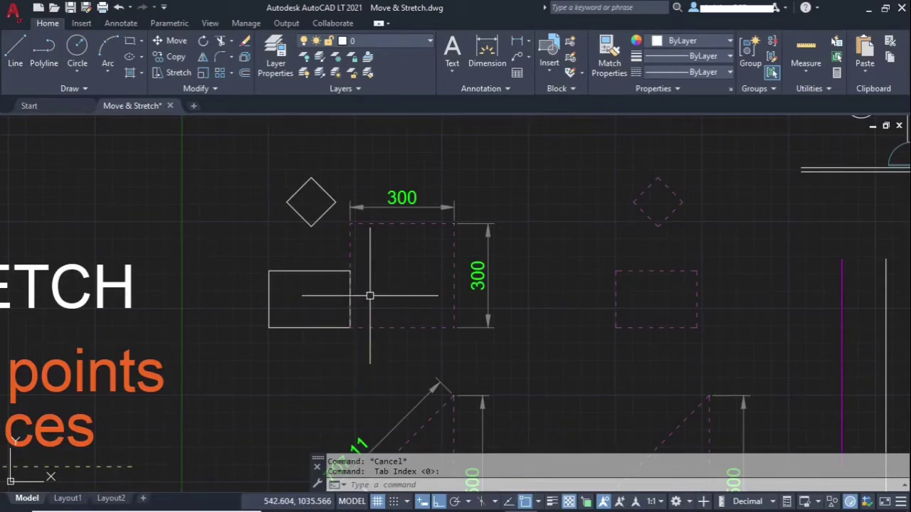
Try stretching only the rectangle's right-hand vertices from its lower-right corner by relative 300,300, excluding the dashed lines, and undo it
{"action": "type", "text": "s"}
{"action": "key", "text": "Return"}
{"action": "left_click", "coordinate": [370, 265]}
{"action": "left_click", "coordinate": [333, 347]}
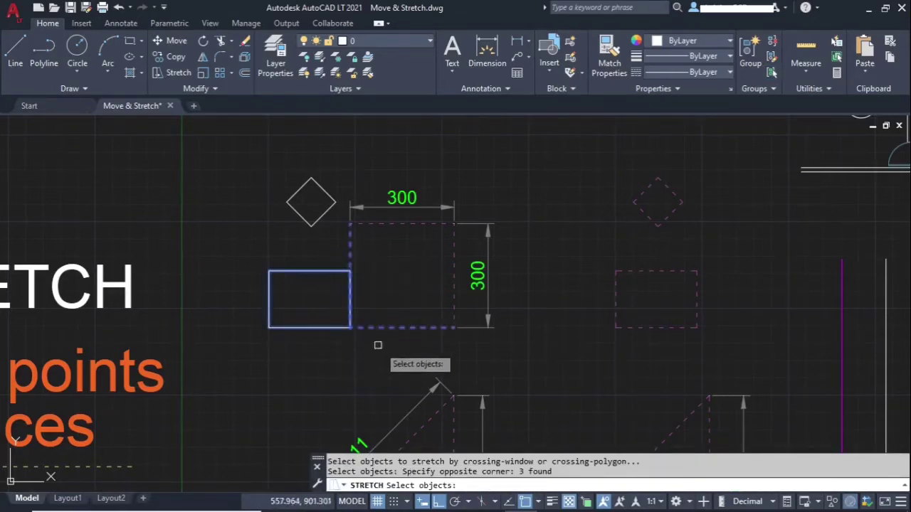
{"action": "left_click", "coordinate": [386, 353], "text": "shift"}
{"action": "left_click", "coordinate": [376, 295], "text": "shift"}
{"action": "left_click", "coordinate": [369, 252], "text": "shift"}
{"action": "left_click", "coordinate": [325, 259], "text": "shift"}
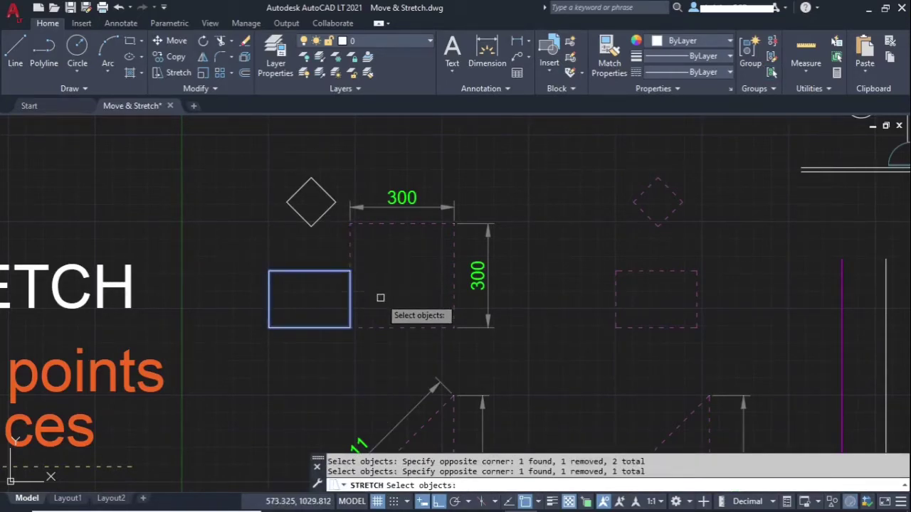
{"action": "key", "text": "Return"}
{"action": "left_click", "coordinate": [350, 327]}
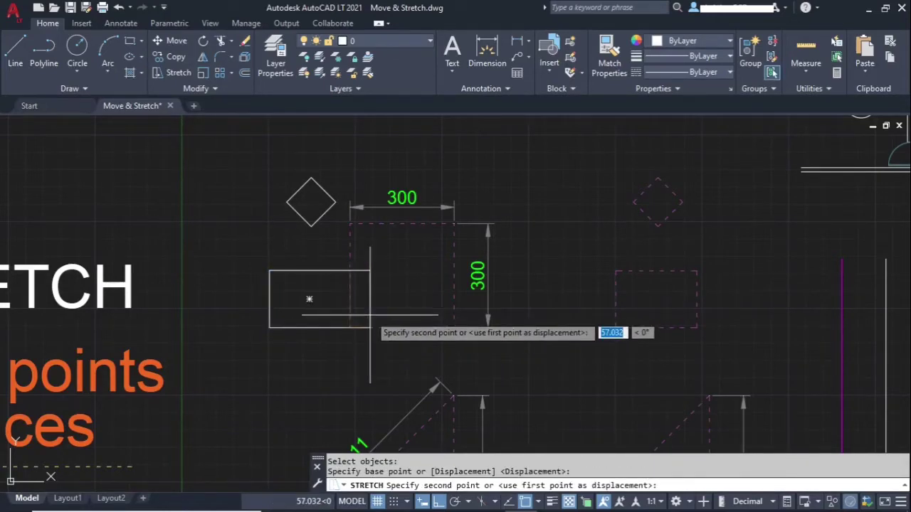
{"action": "type", "text": "300"}
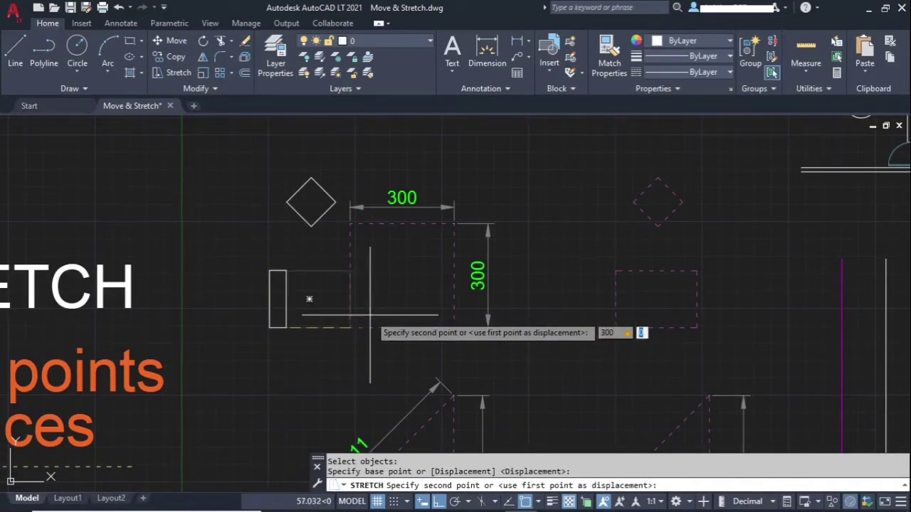
{"action": "type", "text": "300"}
{"action": "key", "text": "Return"}
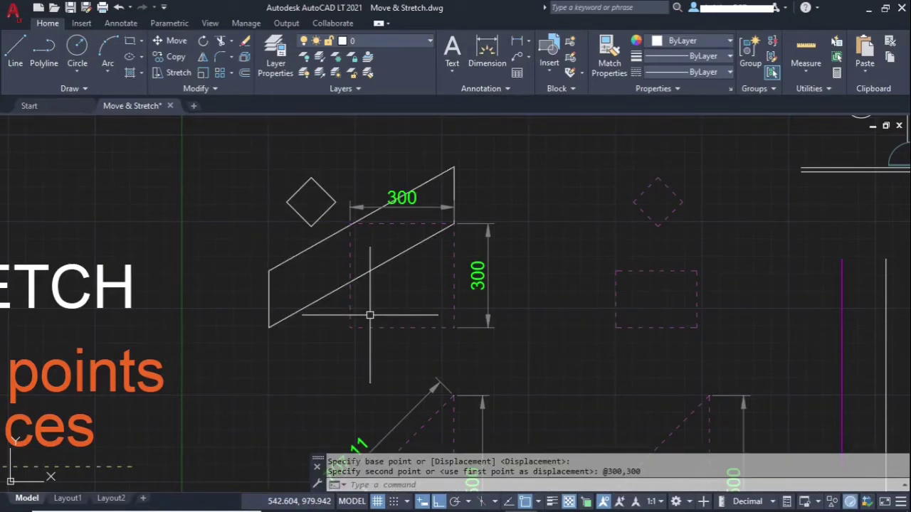
{"action": "type", "text": "u"}
{"action": "key", "text": "Return"}
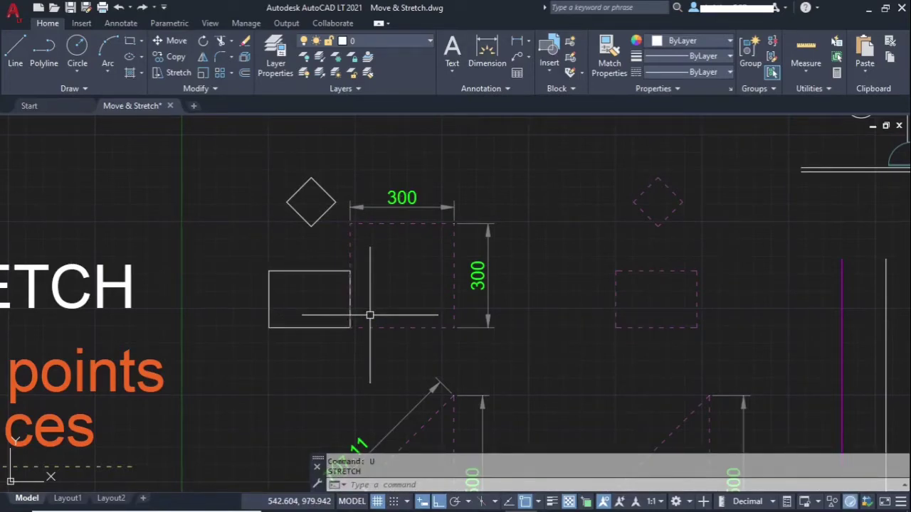
Stretch only the rectangle's right-hand vertices with the Displacement option set to 300,300, excluding the dashed lines from the selection
{"action": "type", "text": "s"}
{"action": "key", "text": "Return"}
{"action": "left_click", "coordinate": [368, 264]}
{"action": "left_click", "coordinate": [337, 328]}
{"action": "left_click", "coordinate": [385, 346], "text": "shift"}
{"action": "left_click", "coordinate": [376, 305], "text": "shift"}
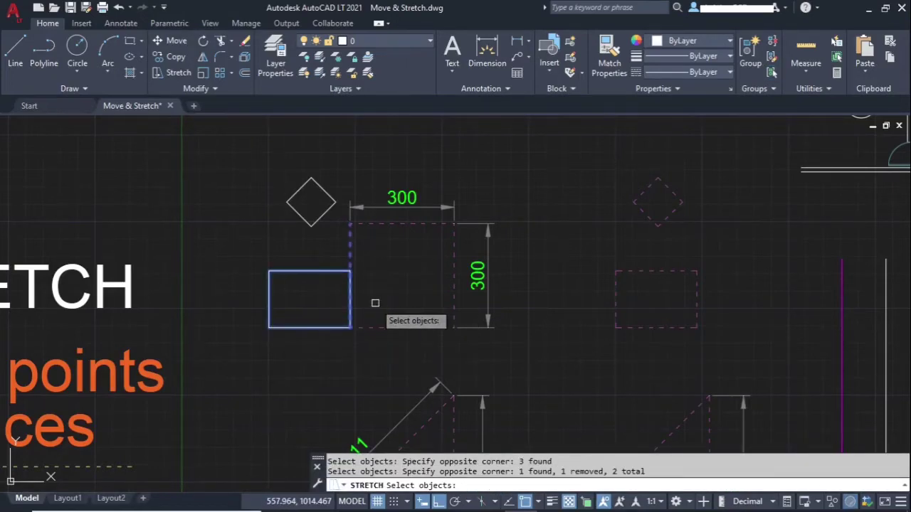
{"action": "left_click", "coordinate": [370, 256], "text": "shift"}
{"action": "left_click", "coordinate": [337, 248], "text": "shift"}
{"action": "key", "text": "Return"}
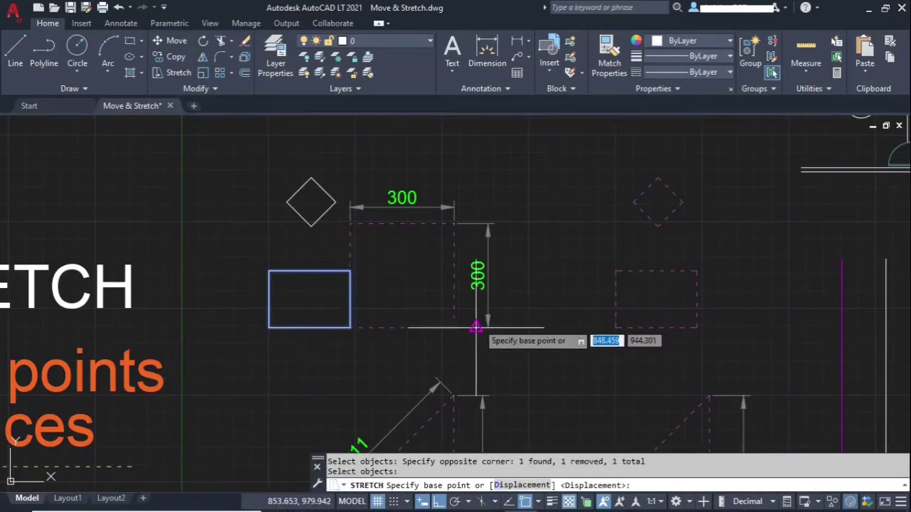
{"action": "left_click", "coordinate": [515, 488]}
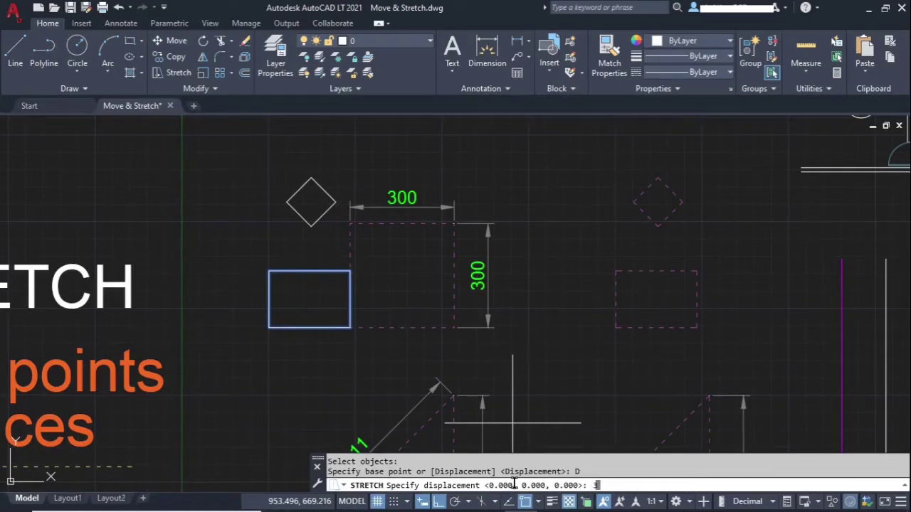
{"action": "type", "text": "300,300"}
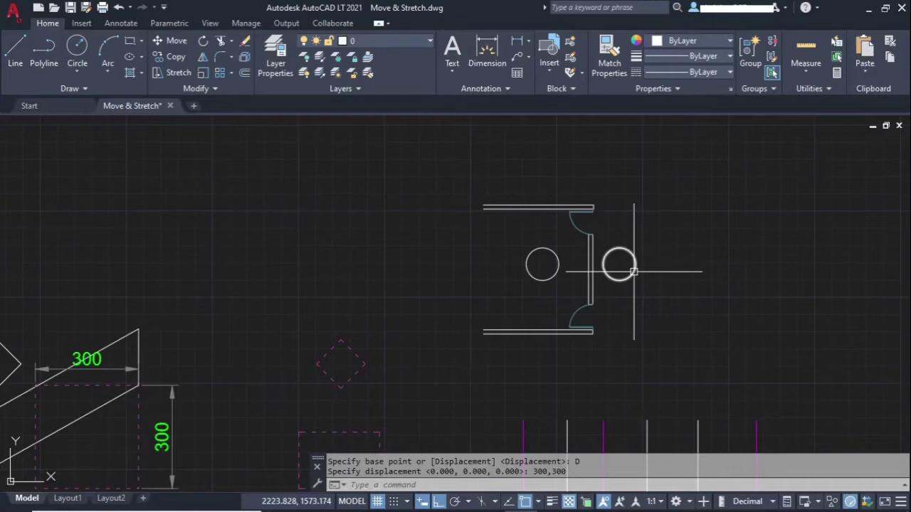
Select the lower and upper doors to examine where their insertion points lie, and clear the selection
{"action": "scroll", "coordinate": [576, 234], "scroll_direction": "up", "scroll_amount": 2}
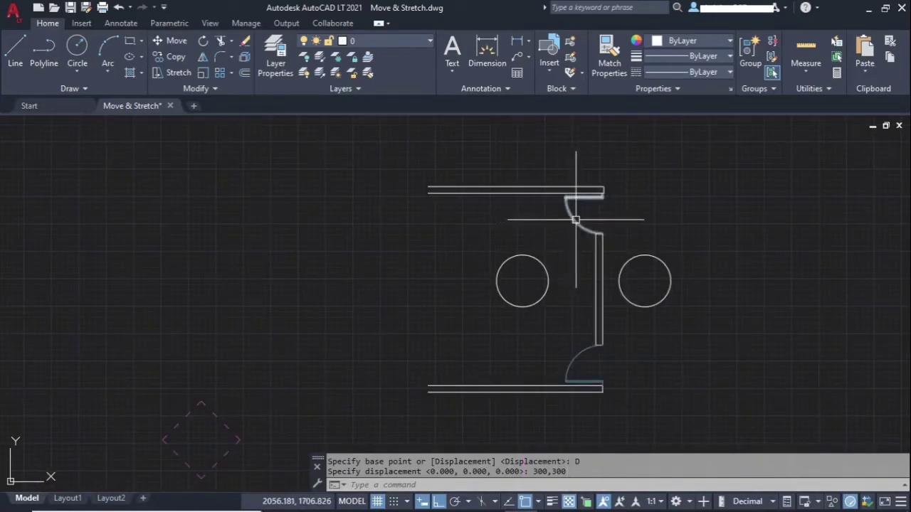
{"action": "left_click", "coordinate": [581, 354]}
{"action": "scroll", "coordinate": [588, 380], "scroll_direction": "up", "scroll_amount": 6}
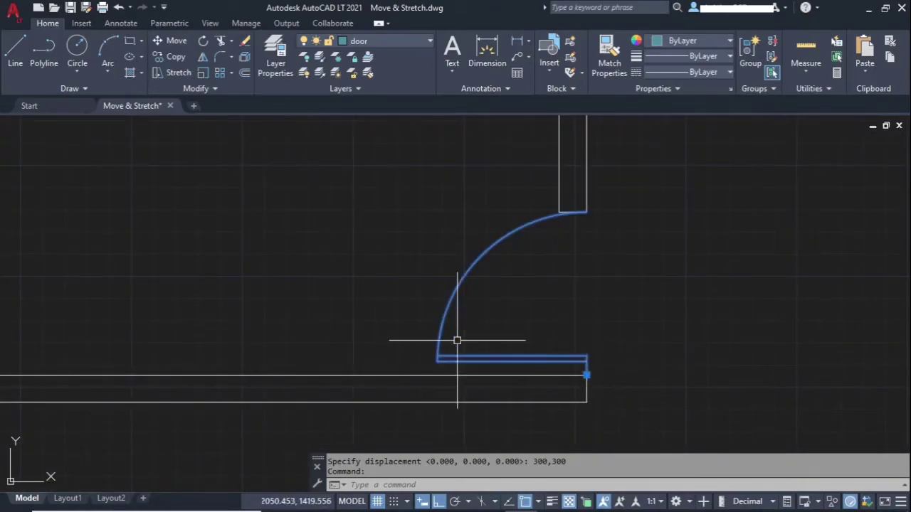
{"action": "scroll", "coordinate": [589, 378], "scroll_direction": "down", "scroll_amount": 4}
{"action": "scroll", "coordinate": [564, 262], "scroll_direction": "down", "scroll_amount": 4}
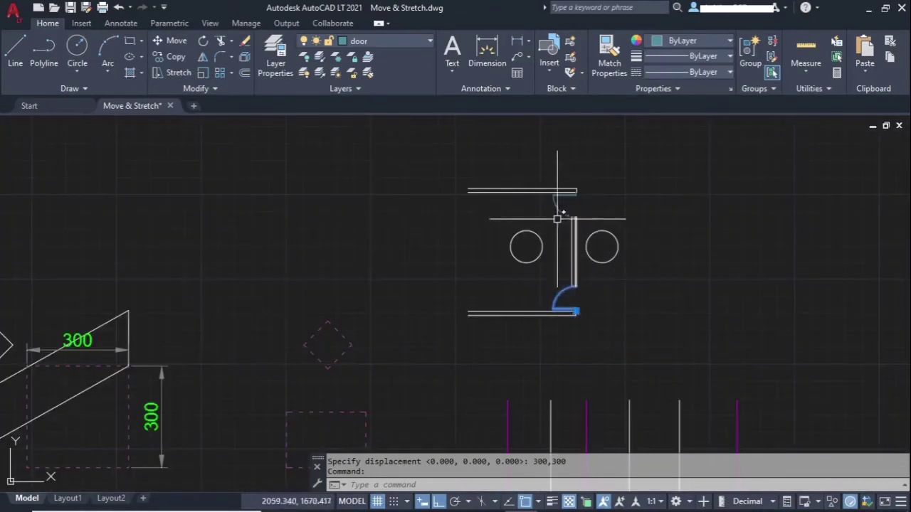
{"action": "scroll", "coordinate": [561, 208], "scroll_direction": "up", "scroll_amount": 4}
{"action": "scroll", "coordinate": [629, 242], "scroll_direction": "down", "scroll_amount": 4}
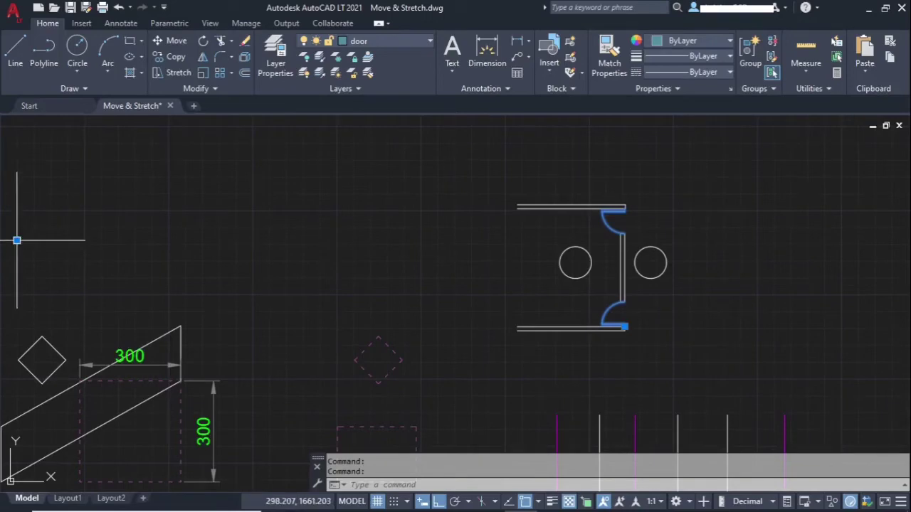
{"action": "key", "text": "Escape"}
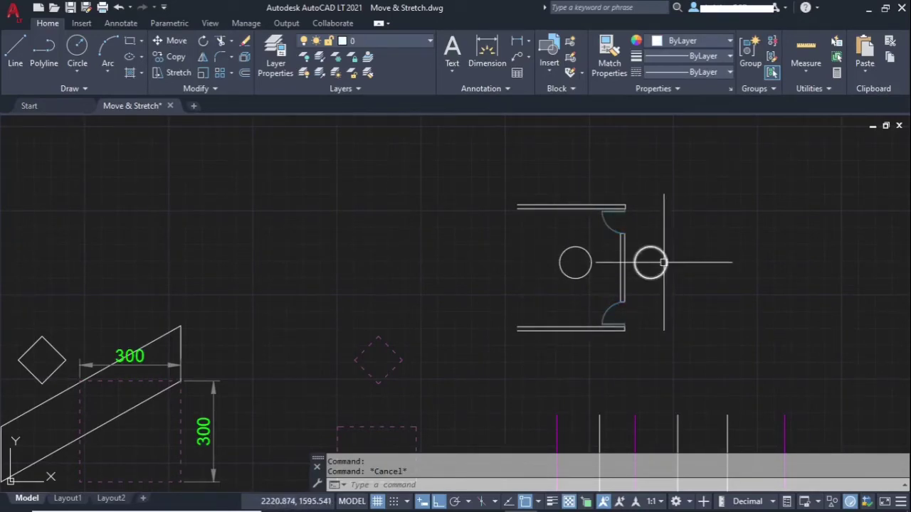
Preview a horizontal stretch of the walls, doors and circles with a crossing window that excludes the left circle's centre, and cancel it
{"action": "type", "text": "s"}
{"action": "key", "text": "Return"}
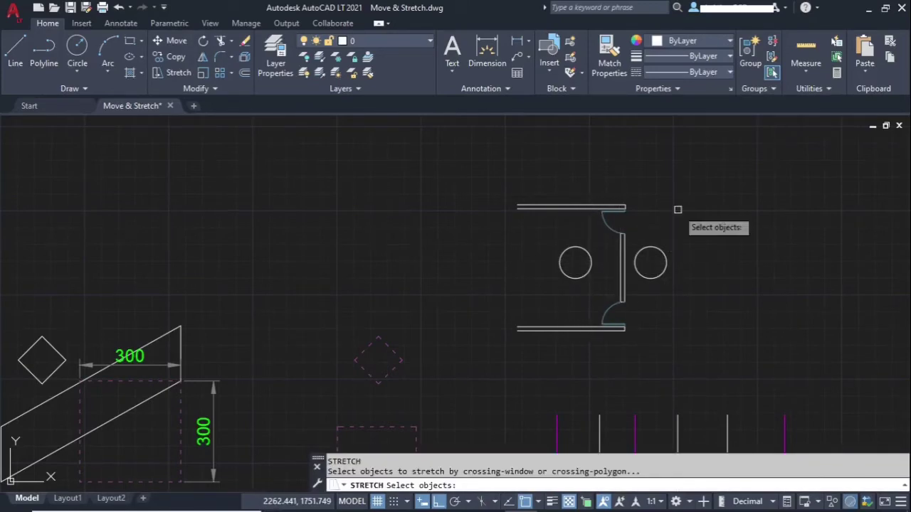
{"action": "left_click", "coordinate": [696, 170]}
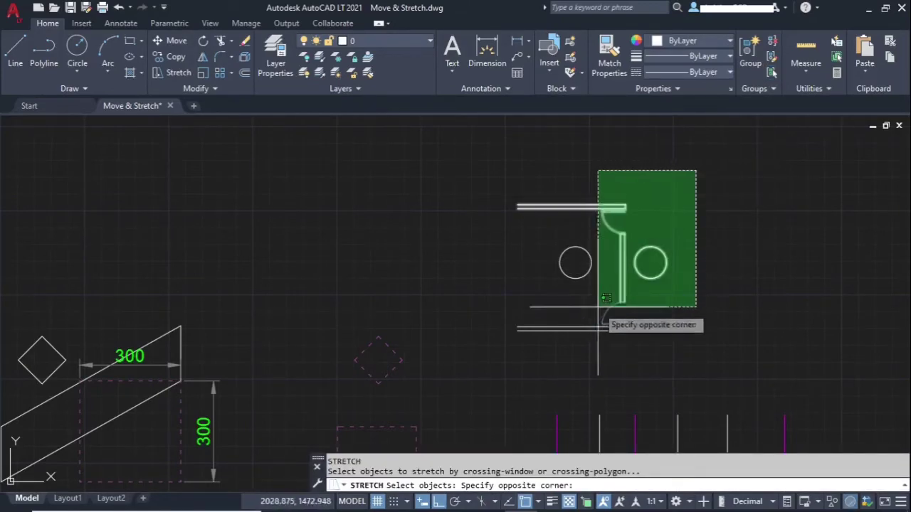
{"action": "left_click", "coordinate": [590, 356]}
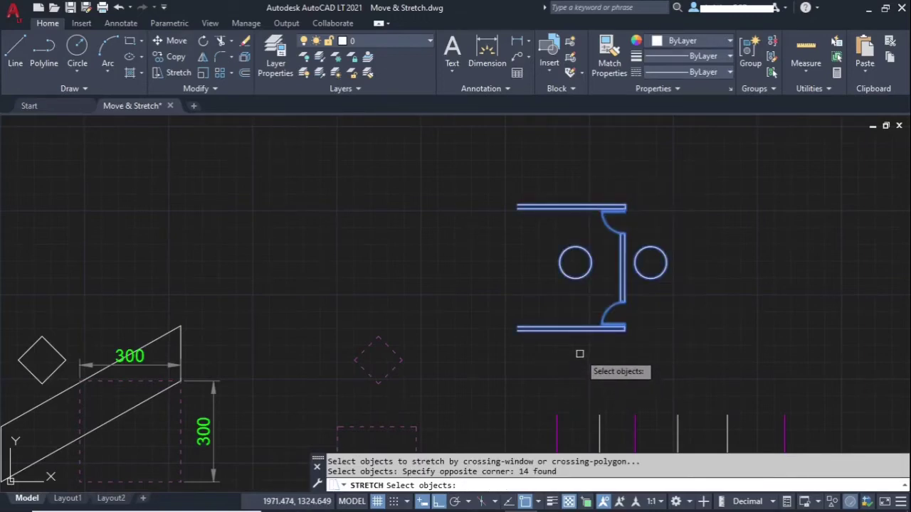
{"action": "key", "text": "Return"}
{"action": "left_click", "coordinate": [581, 365]}
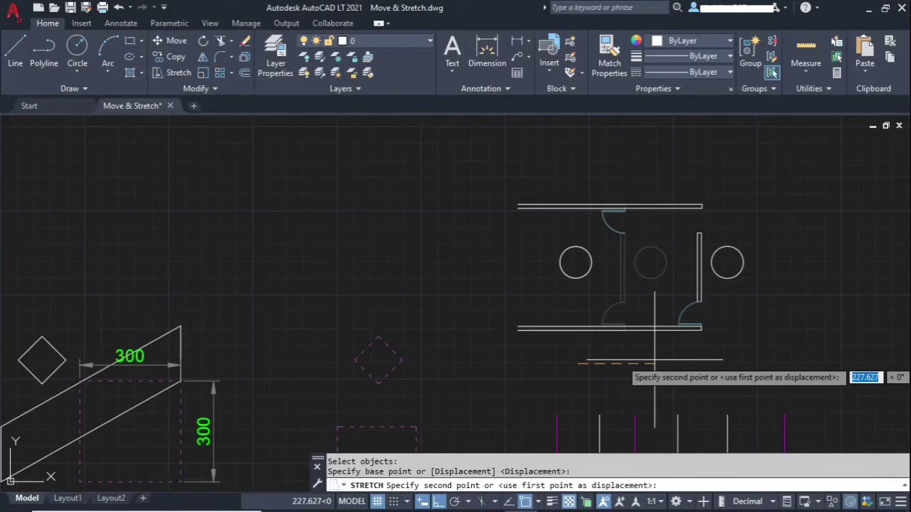
{"action": "key", "text": "Escape"}
Preview the horizontal stretch of the walls and doors with a crossing window that includes both circles' centres, and cancel it
{"action": "key", "text": "Return"}
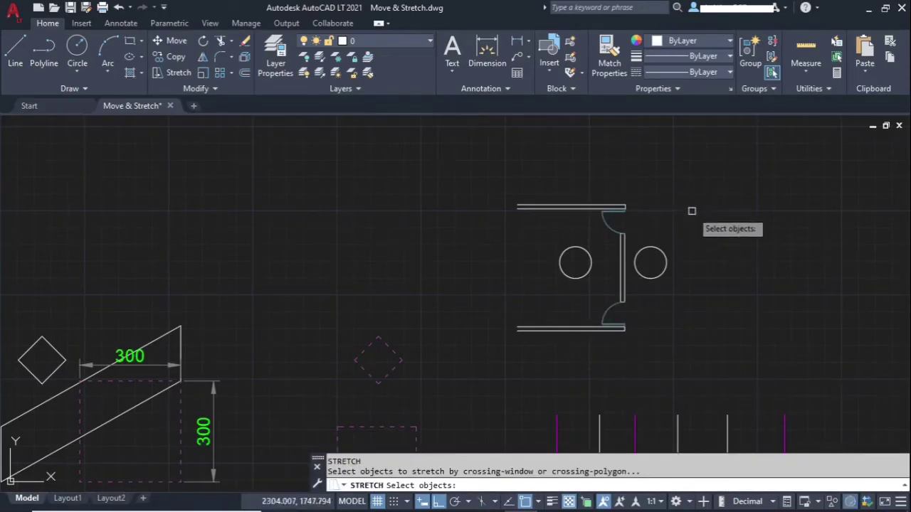
{"action": "left_click", "coordinate": [685, 165]}
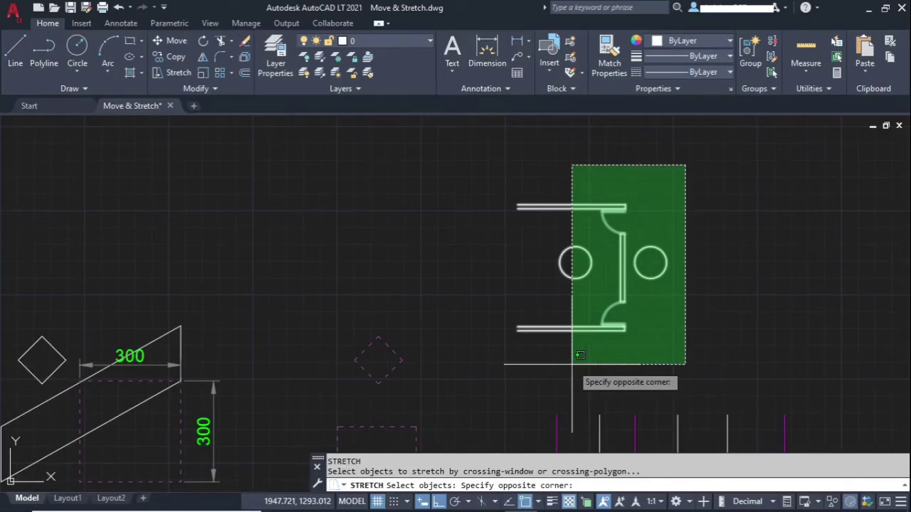
{"action": "left_click", "coordinate": [572, 364]}
{"action": "key", "text": "Return"}
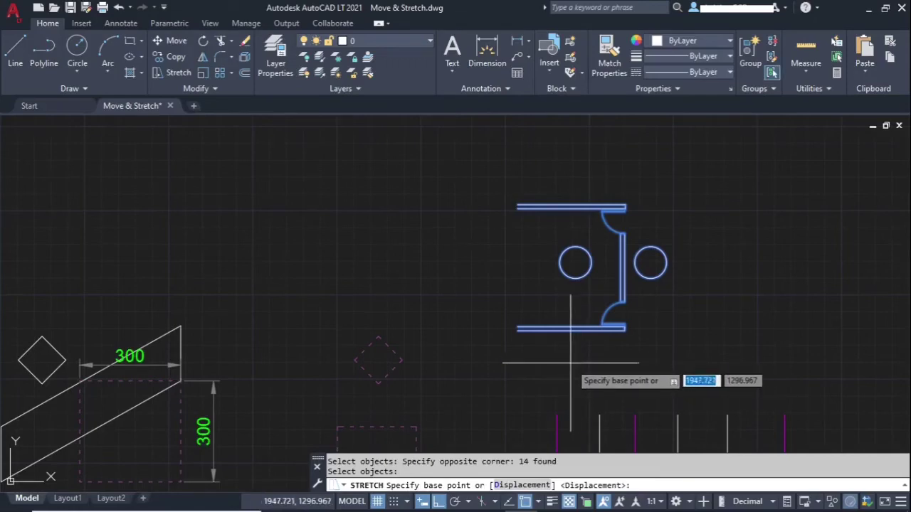
{"action": "left_click", "coordinate": [572, 365]}
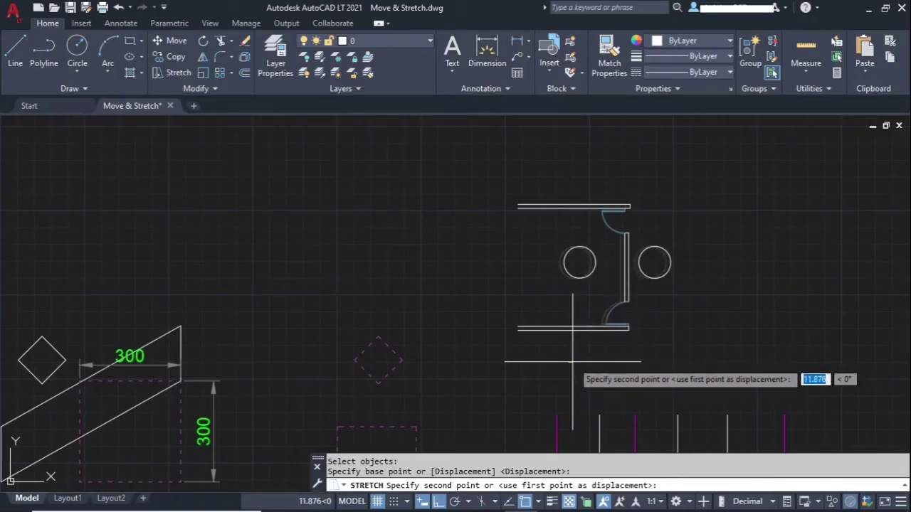
{"action": "key", "text": "Escape"}
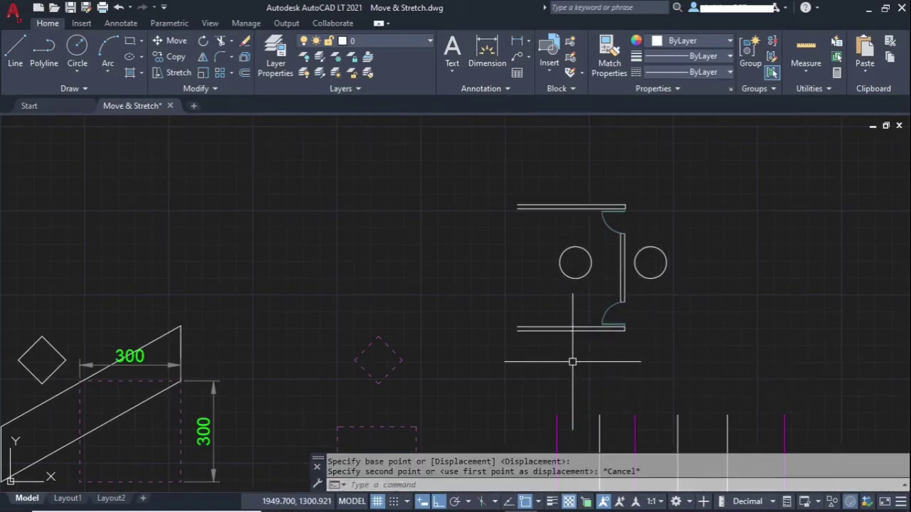
{"action": "scroll", "coordinate": [690, 308], "scroll_direction": "down", "scroll_amount": 2}
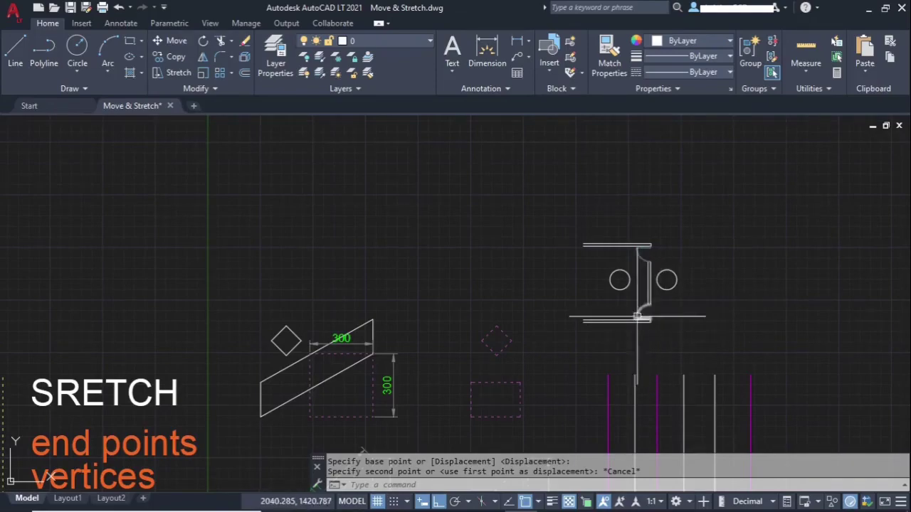
{"action": "scroll", "coordinate": [647, 314], "scroll_direction": "up", "scroll_amount": 4}
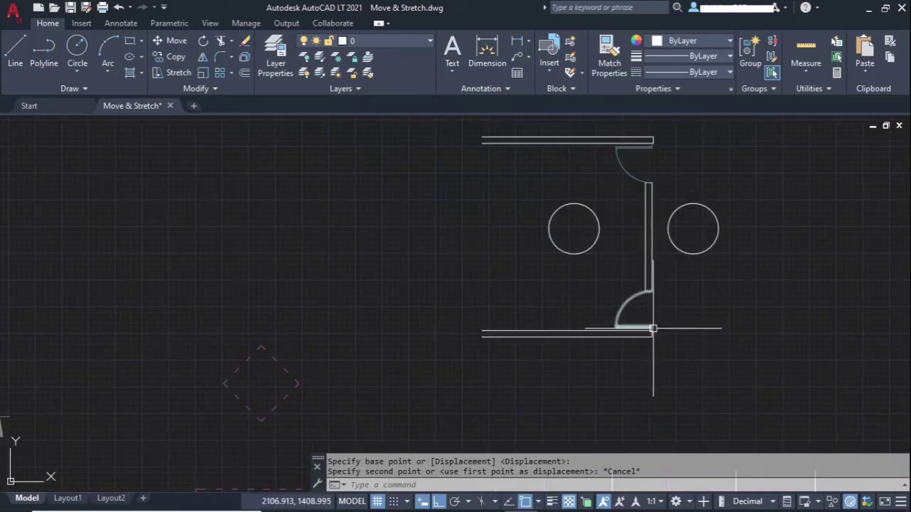